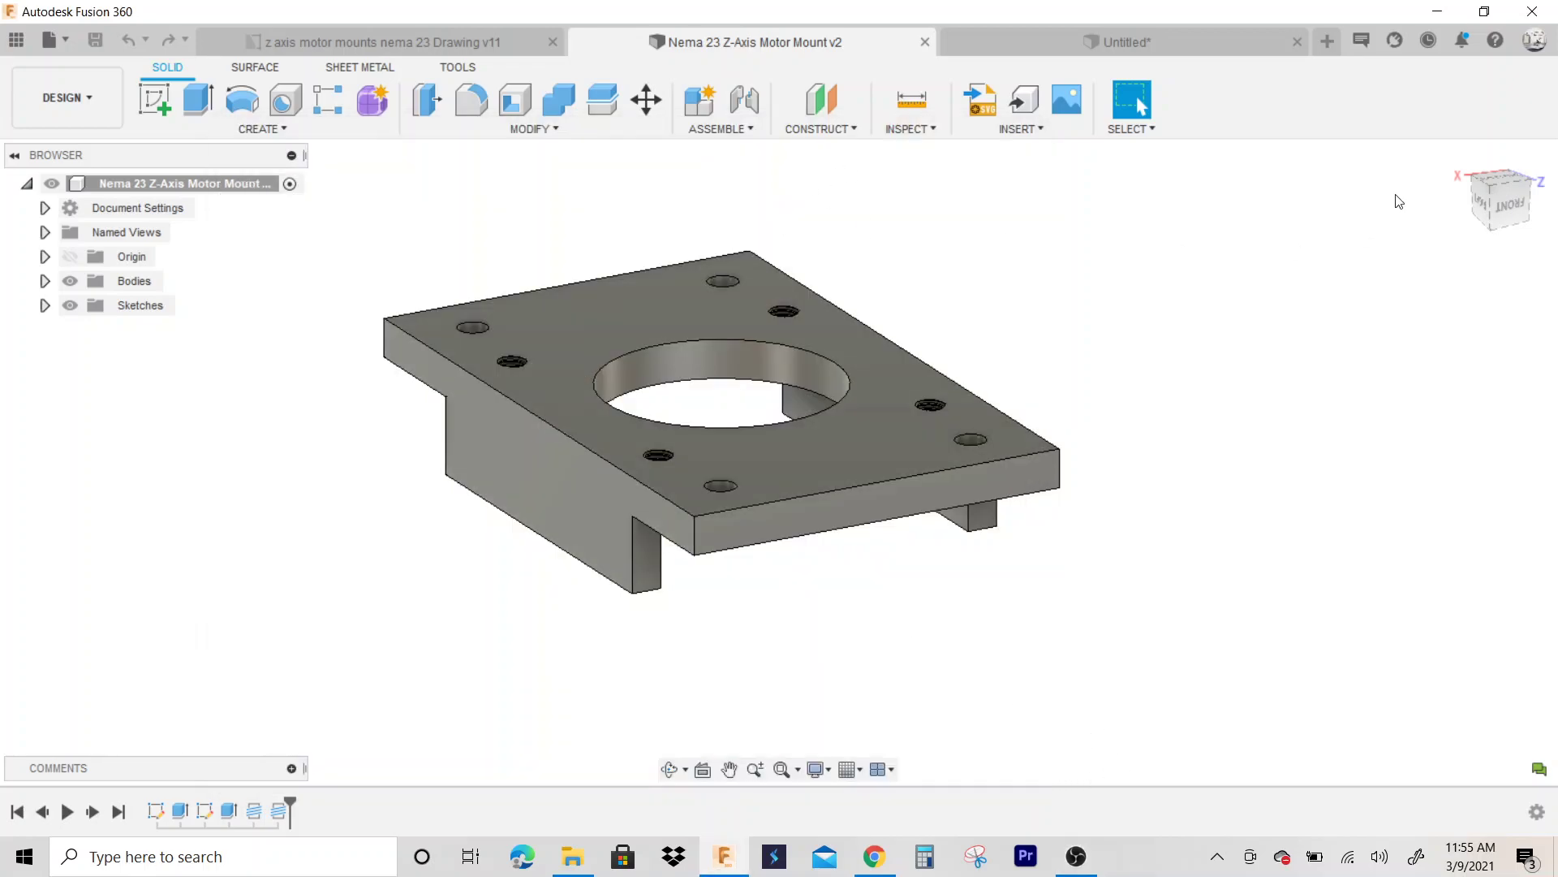
Switch the Nema 23 motor mount from the Design workspace to the Manufacture workspace
{"action": "middle_click_drag", "start_coordinate": [1531, 174], "coordinate": [1548, 178], "text": "shift"}
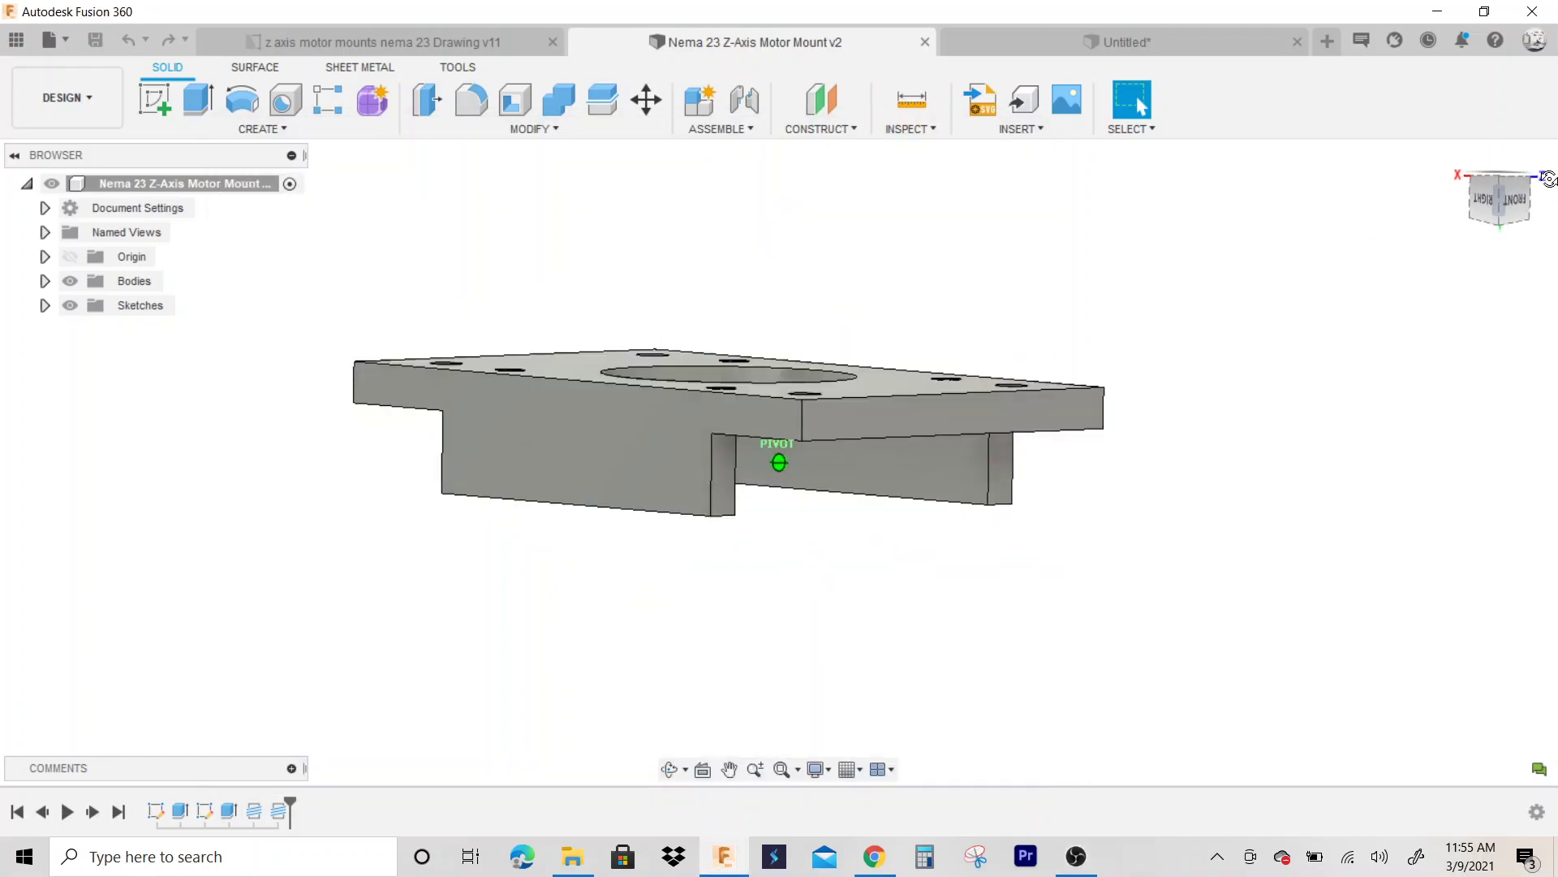
{"action": "left_click_drag", "start_coordinate": [1549, 178], "coordinate": [1545, 194]}
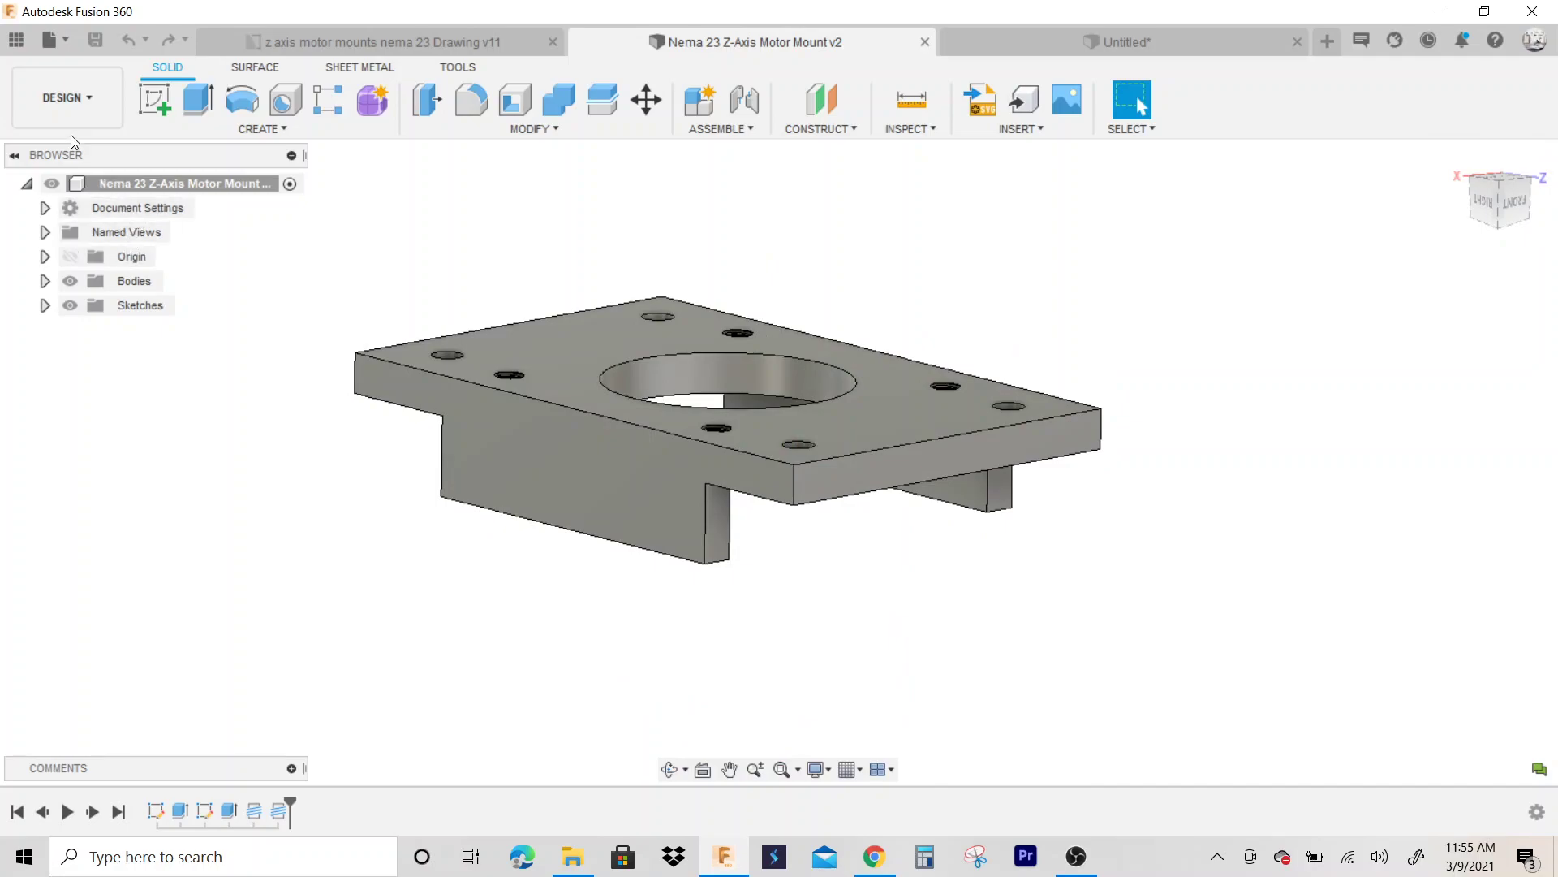
{"action": "left_click", "coordinate": [70, 99]}
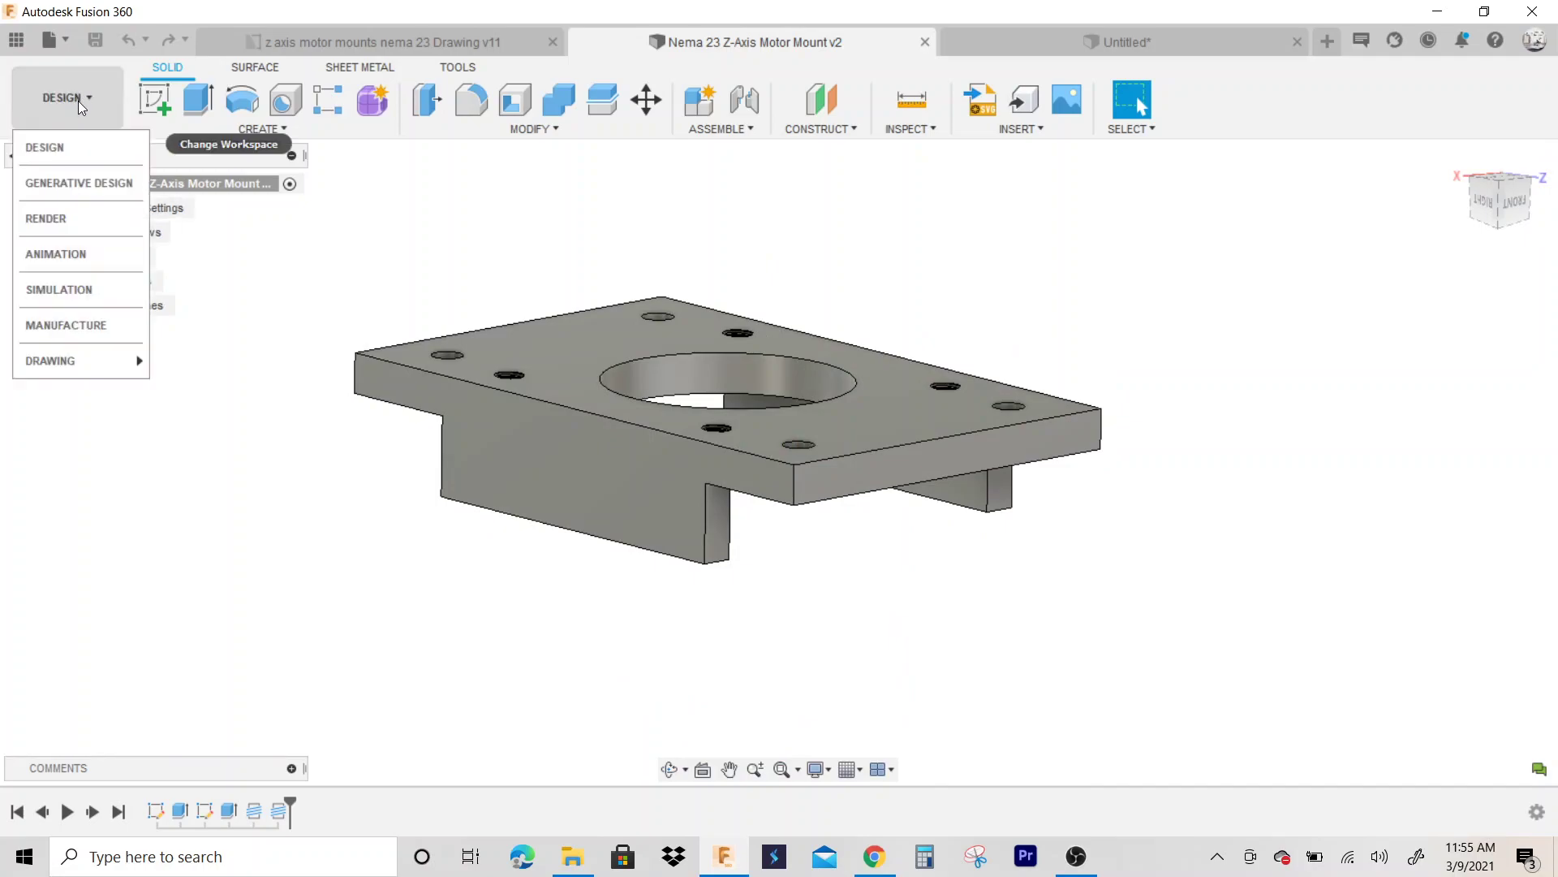
{"action": "left_click", "coordinate": [96, 325]}
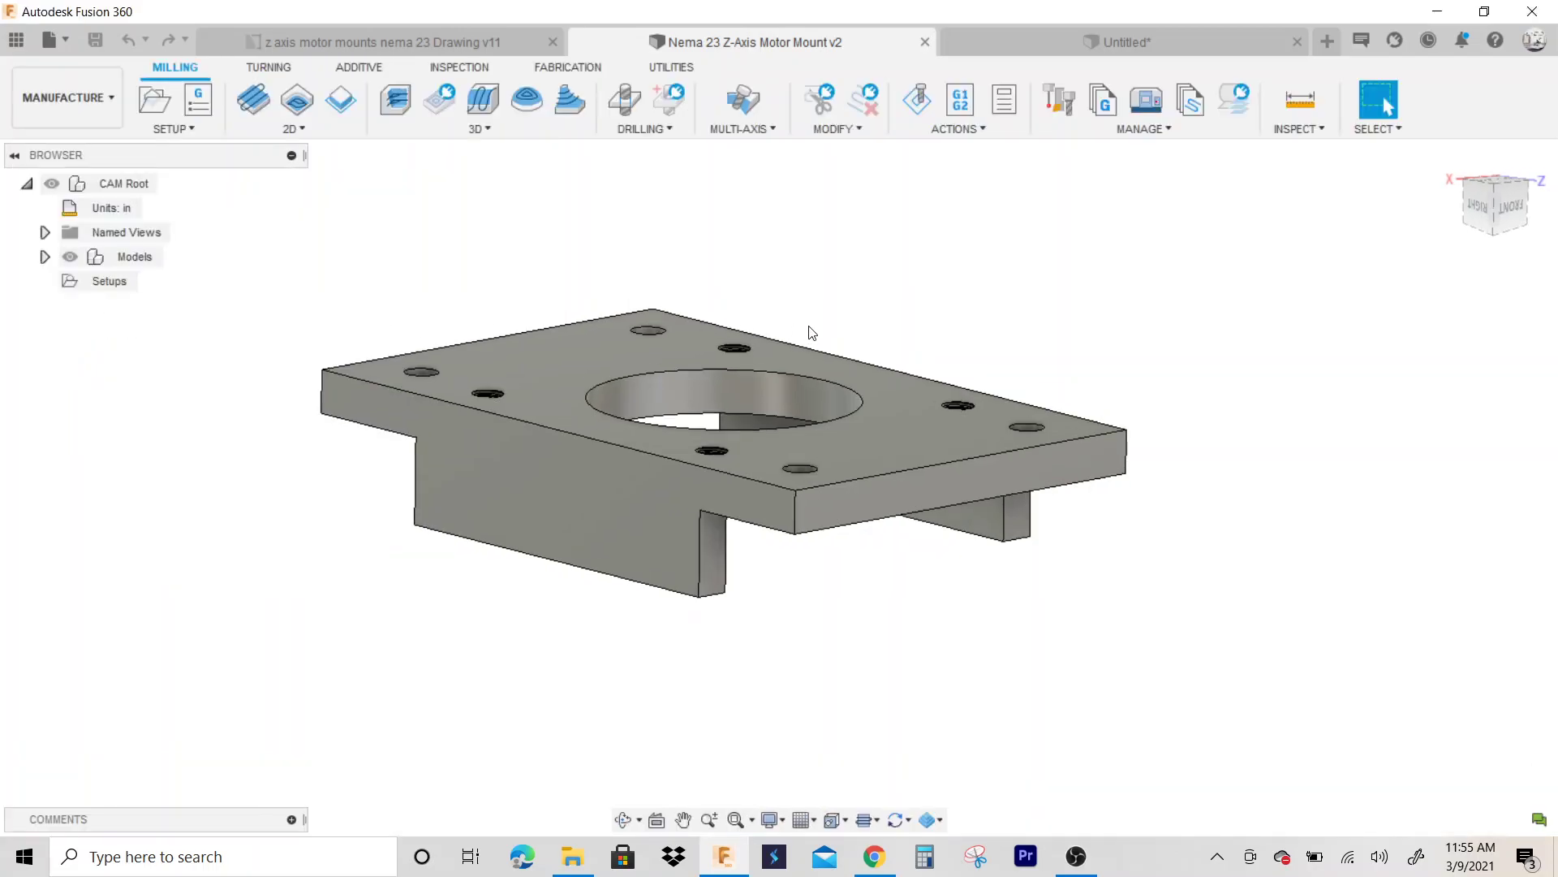
Examine the motor mount from the side carrying its two raised rails, including the central bore and the surrounding holes
{"action": "scroll", "coordinate": [742, 339], "scroll_direction": "down", "scroll_amount": 3}
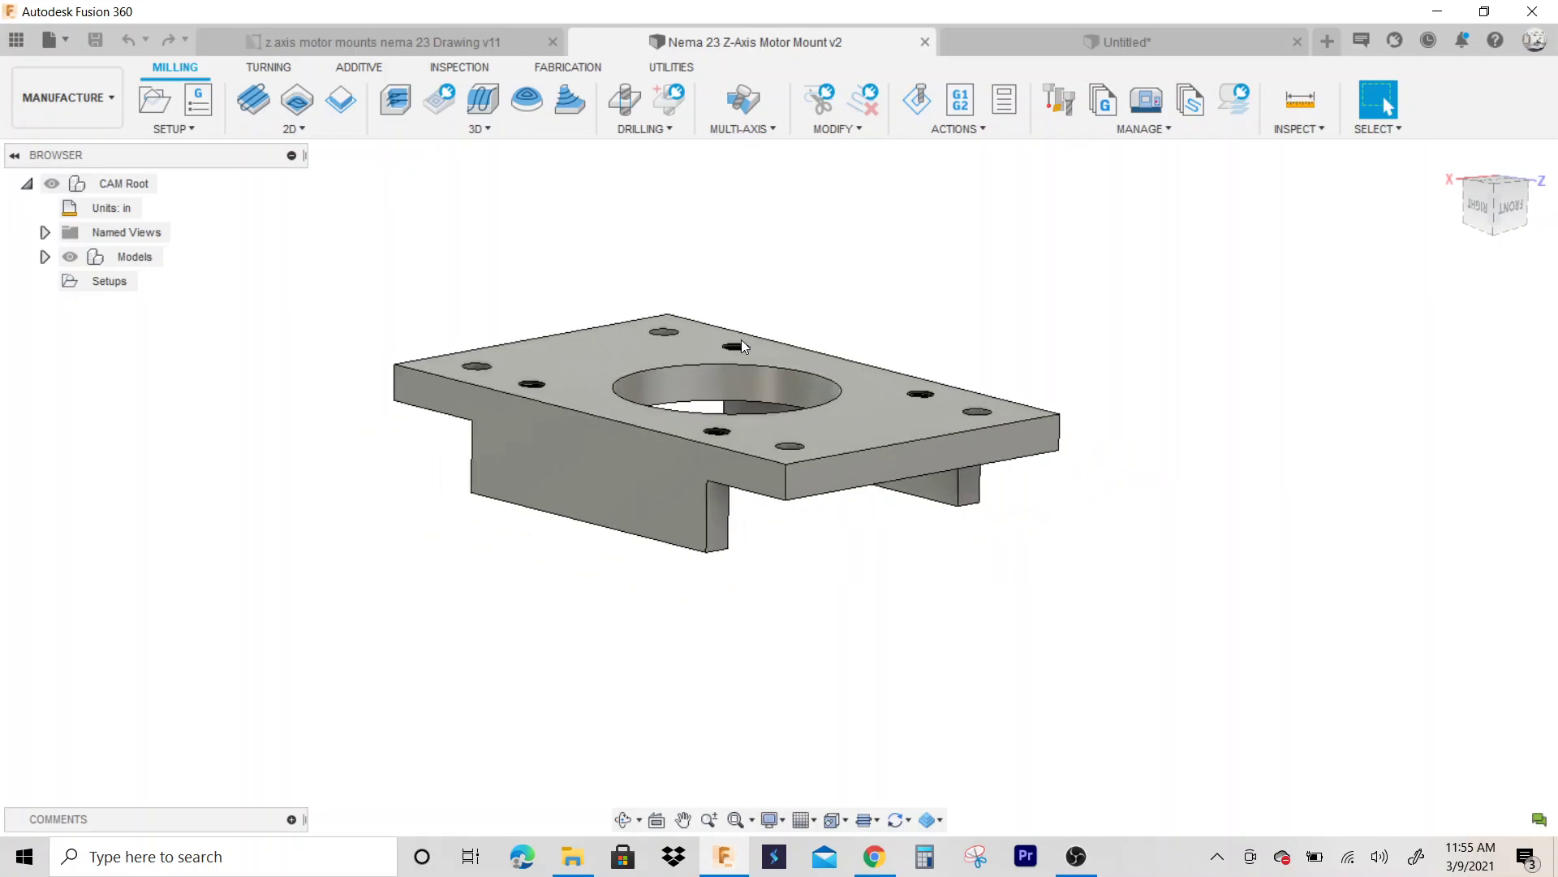
{"action": "scroll", "coordinate": [708, 268], "scroll_direction": "up", "scroll_amount": 6}
{"action": "scroll", "coordinate": [686, 270], "scroll_direction": "down", "scroll_amount": 4}
{"action": "scroll", "coordinate": [688, 276], "scroll_direction": "down", "scroll_amount": 1}
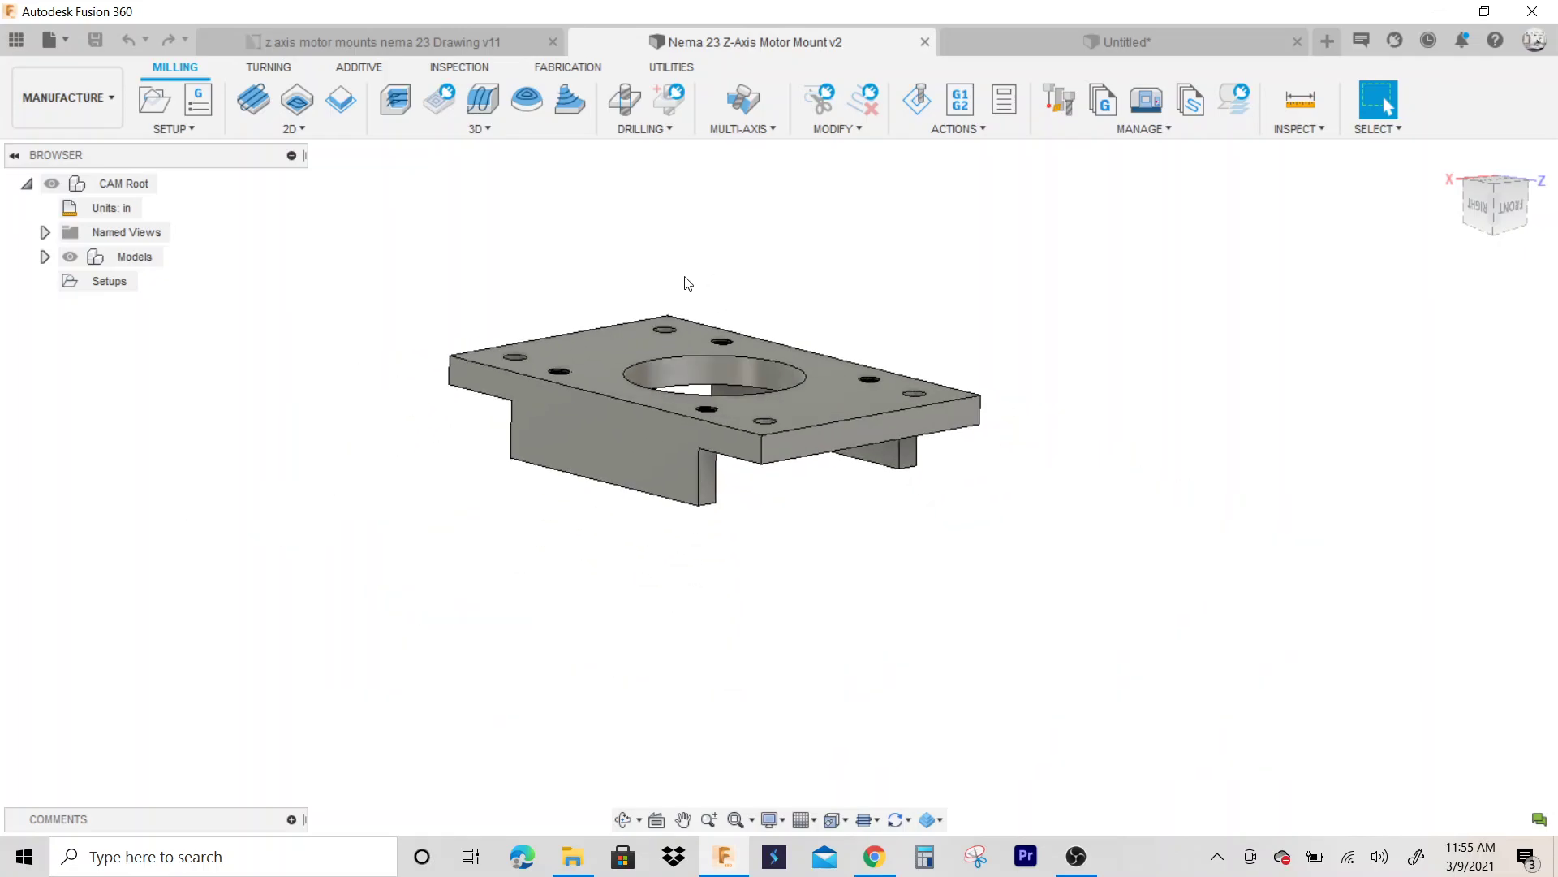
{"action": "scroll", "coordinate": [687, 282], "scroll_direction": "up", "scroll_amount": 2}
{"action": "mouse_move", "coordinate": [1493, 205]}
{"action": "left_mouse_down"}
{"action": "mouse_move", "coordinate": [1495, 217]}
{"action": "mouse_move", "coordinate": [1502, 172]}
{"action": "mouse_move", "coordinate": [1489, 316]}
{"action": "mouse_move", "coordinate": [1465, 248]}
{"action": "mouse_move", "coordinate": [1432, 272]}
{"action": "mouse_move", "coordinate": [1408, 244]}
{"action": "left_mouse_up"}
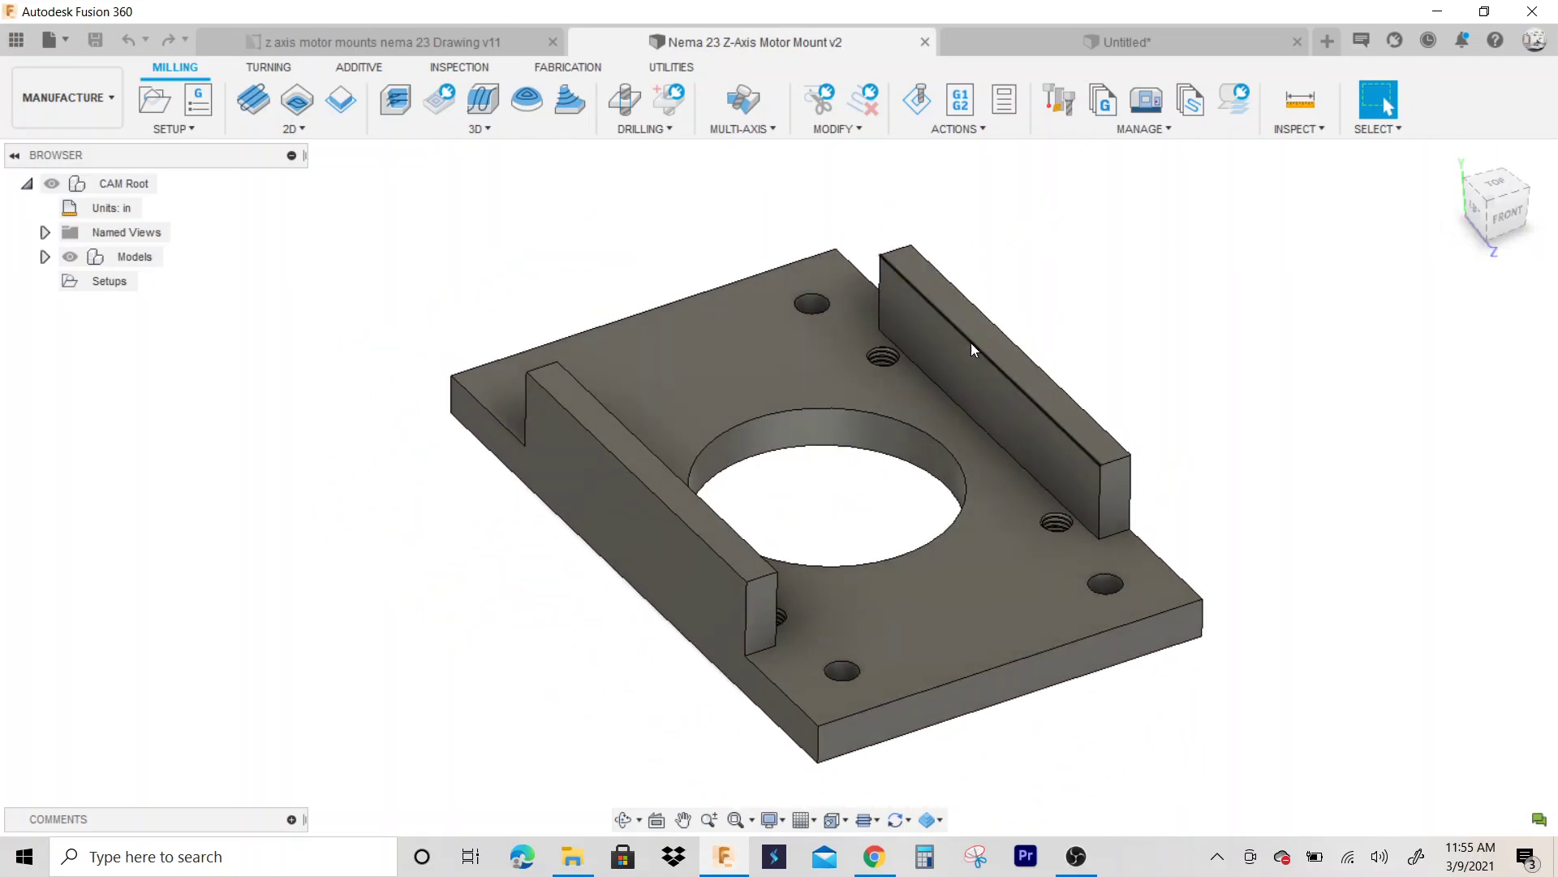
{"action": "scroll", "coordinate": [974, 348], "scroll_direction": "down", "scroll_amount": 2}
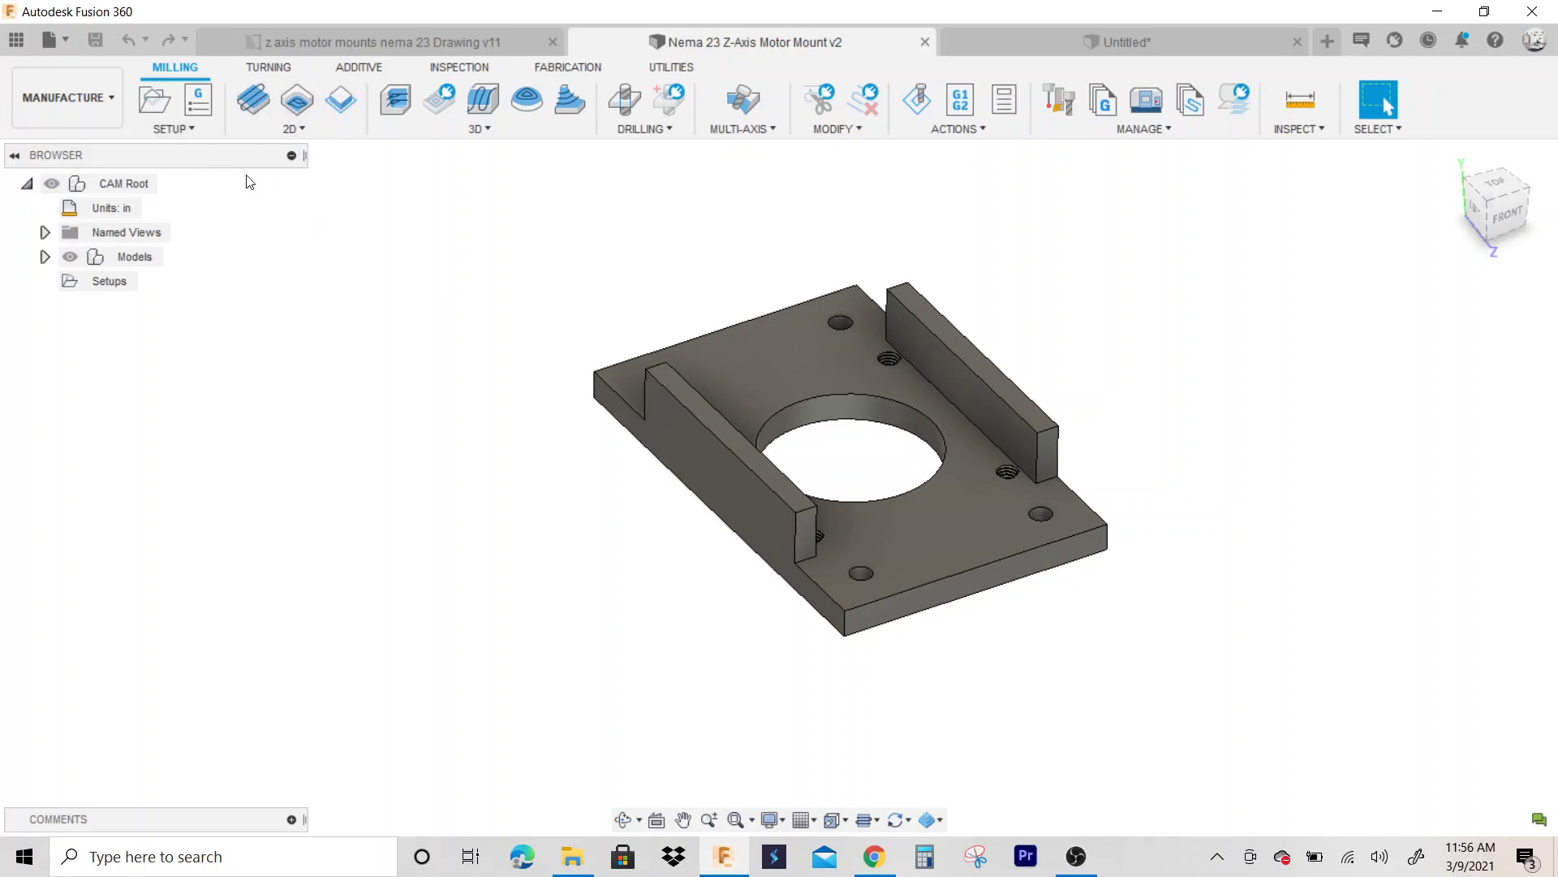
{"action": "scroll", "coordinate": [355, 310], "scroll_direction": "down", "scroll_amount": 1}
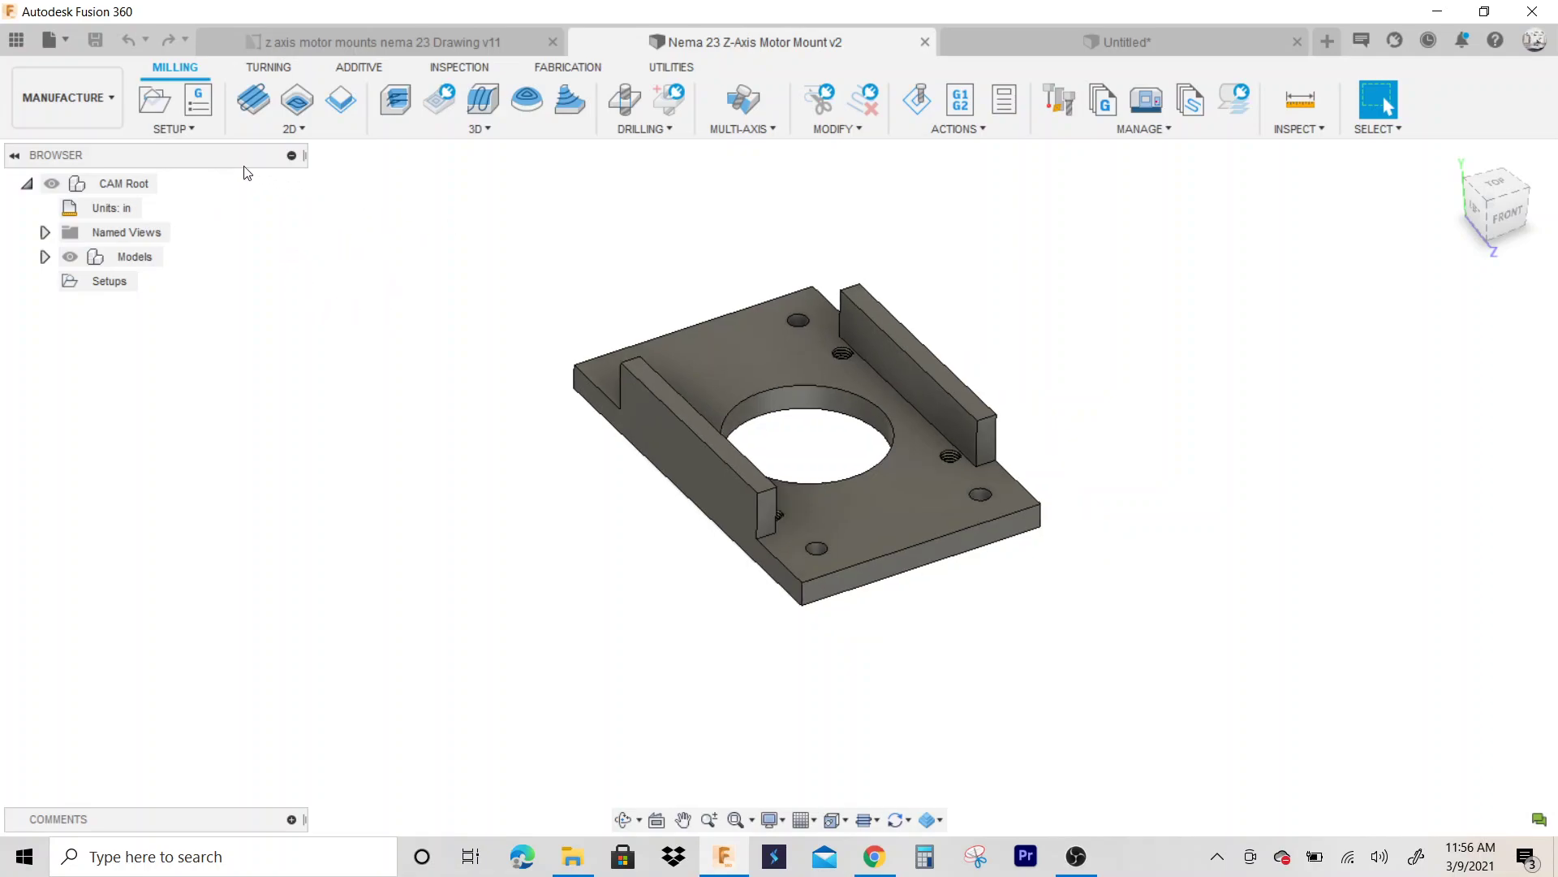
Create a new machining setup for the mount with Milling as its operation type
{"action": "left_click", "coordinate": [154, 96]}
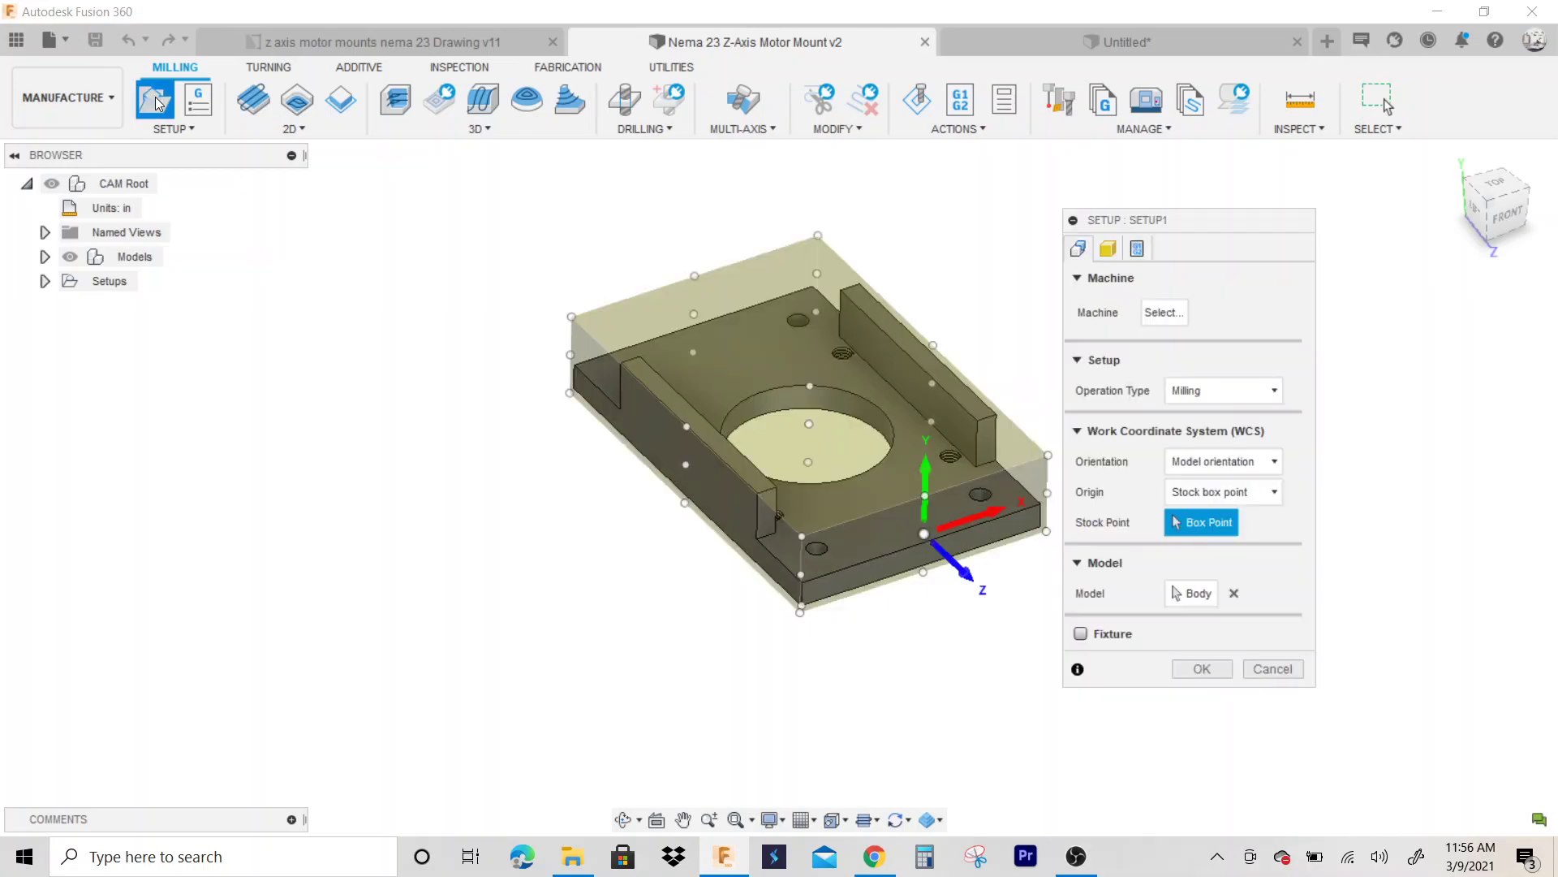
{"action": "scroll", "coordinate": [849, 383], "scroll_direction": "up", "scroll_amount": 2}
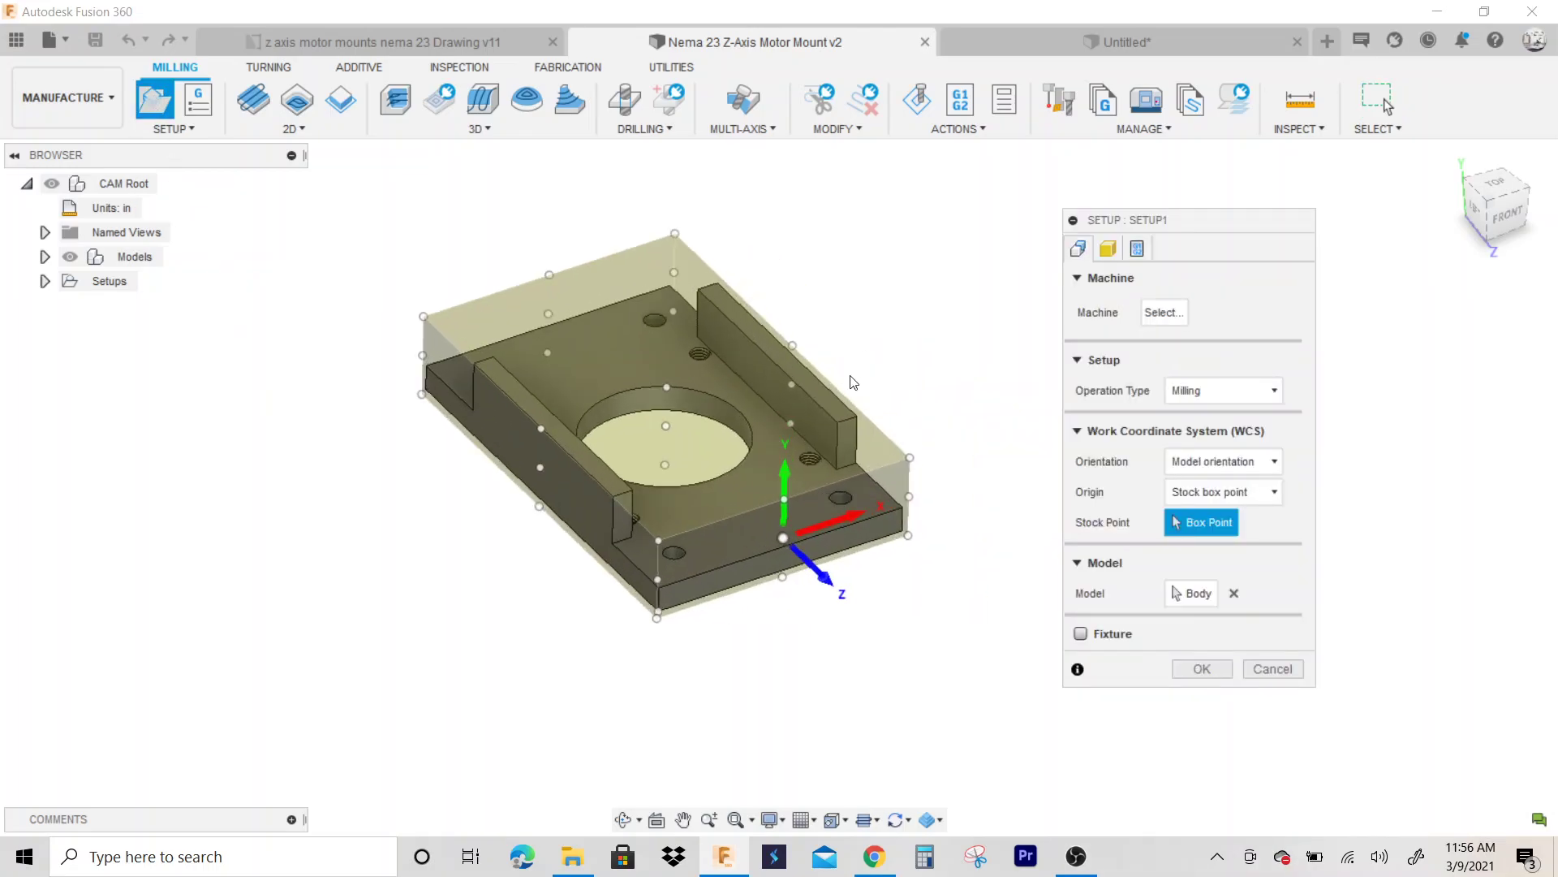
{"action": "scroll", "coordinate": [772, 389], "scroll_direction": "up", "scroll_amount": 3}
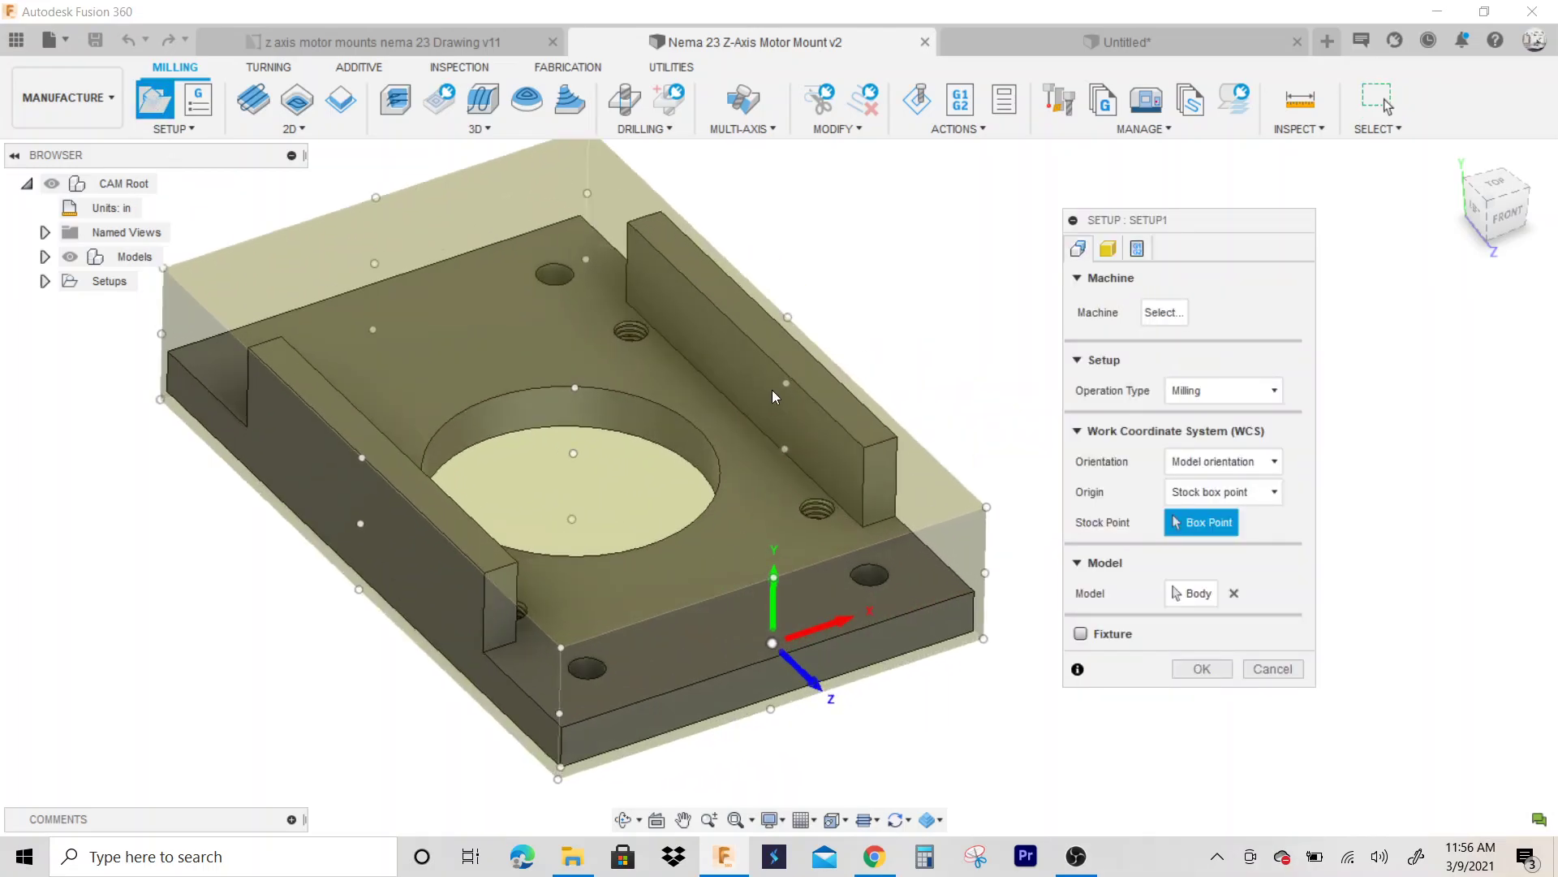
{"action": "scroll", "coordinate": [772, 389], "scroll_direction": "down", "scroll_amount": 5}
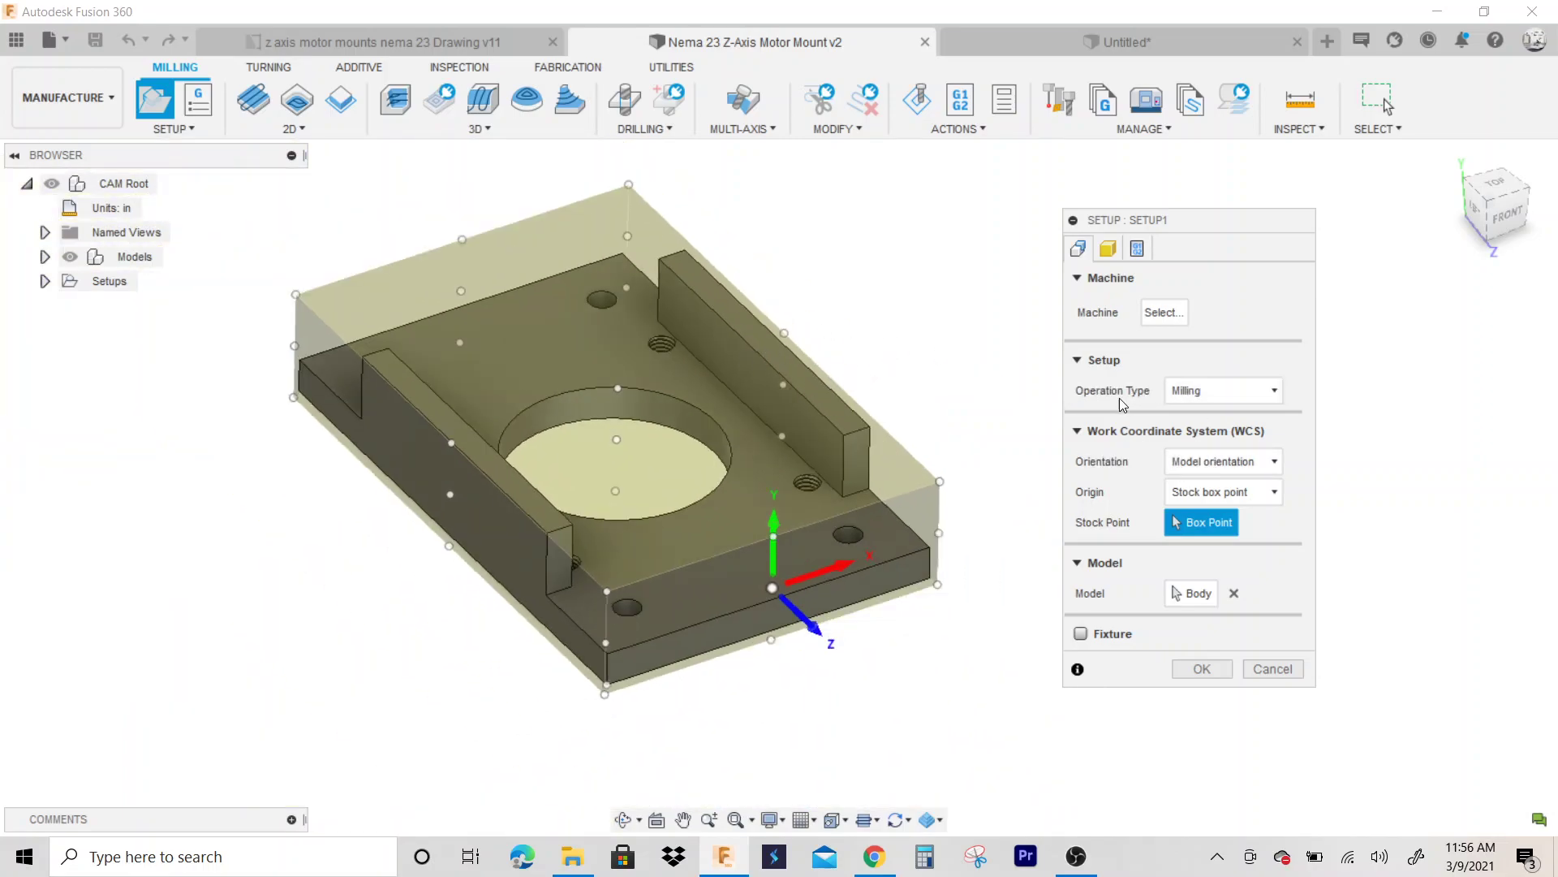
{"action": "left_click", "coordinate": [1205, 402]}
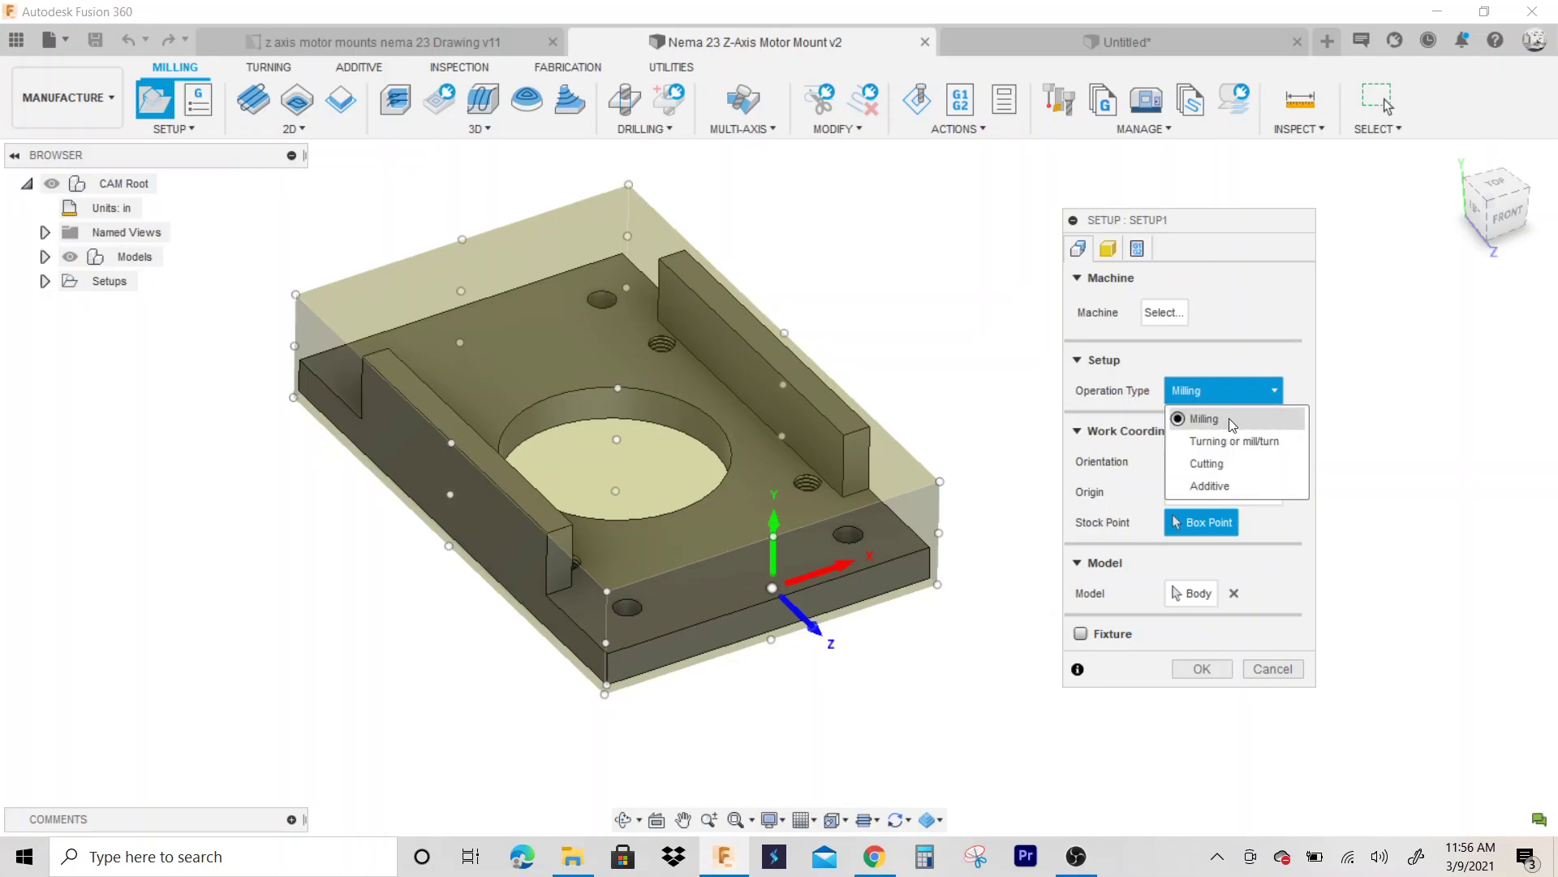
{"action": "left_click", "coordinate": [1217, 418]}
Orient the work coordinate system by Z axis/plane and X axis, using a rail's top face for the Z axis
{"action": "left_click", "coordinate": [1203, 466]}
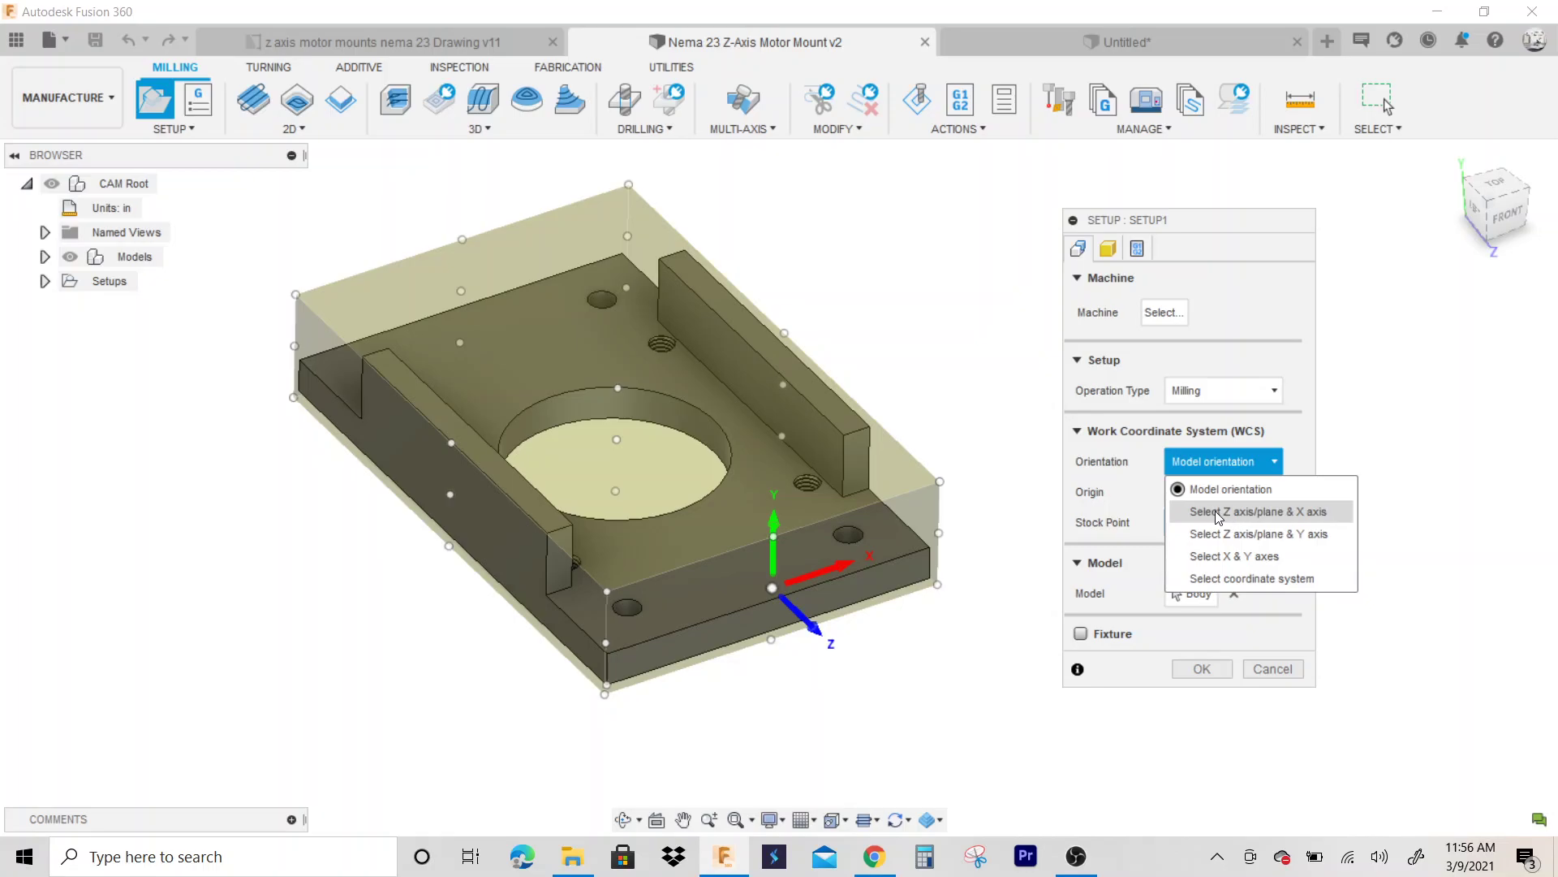
{"action": "left_click", "coordinate": [1279, 513]}
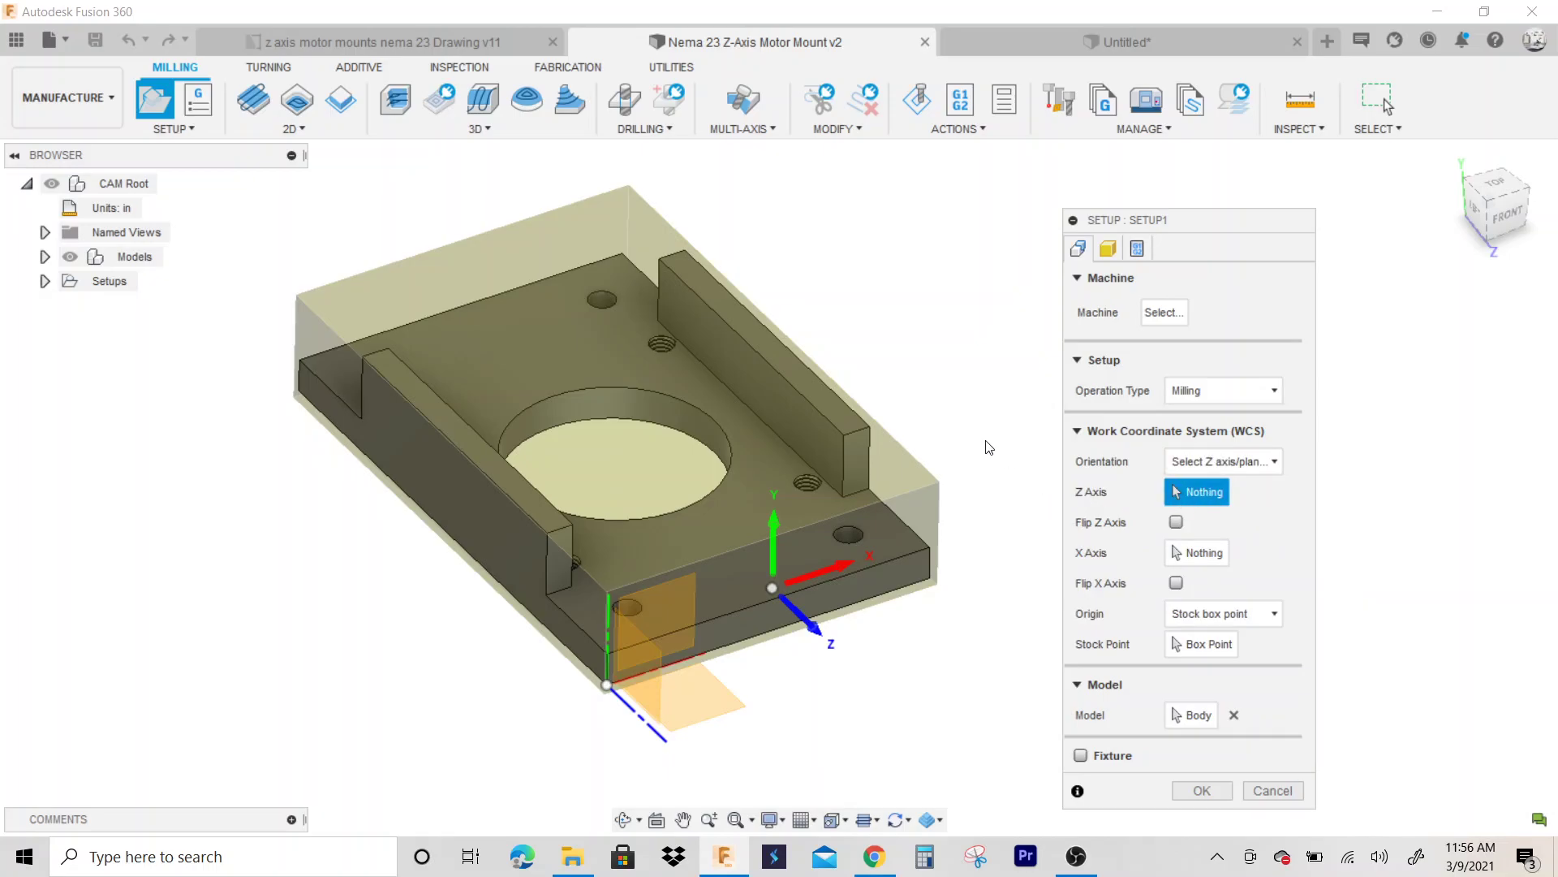
{"action": "scroll", "coordinate": [805, 363], "scroll_direction": "up", "scroll_amount": 5}
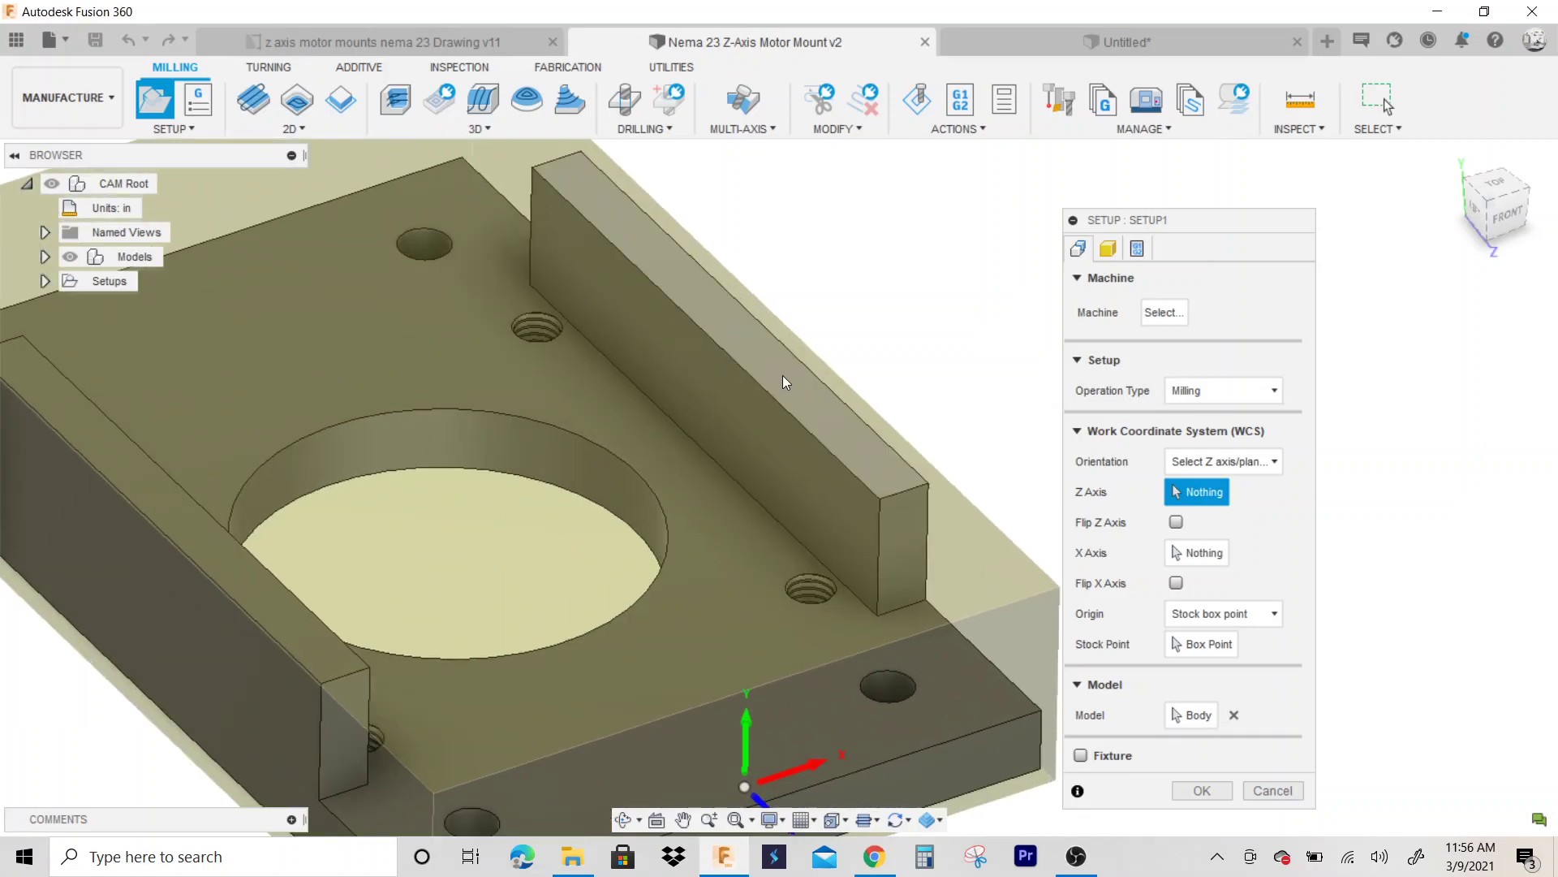
{"action": "left_click", "coordinate": [782, 375]}
Set the X axis of the work coordinate system along a lengthwise edge of the far rail
{"action": "left_click", "coordinate": [1507, 215]}
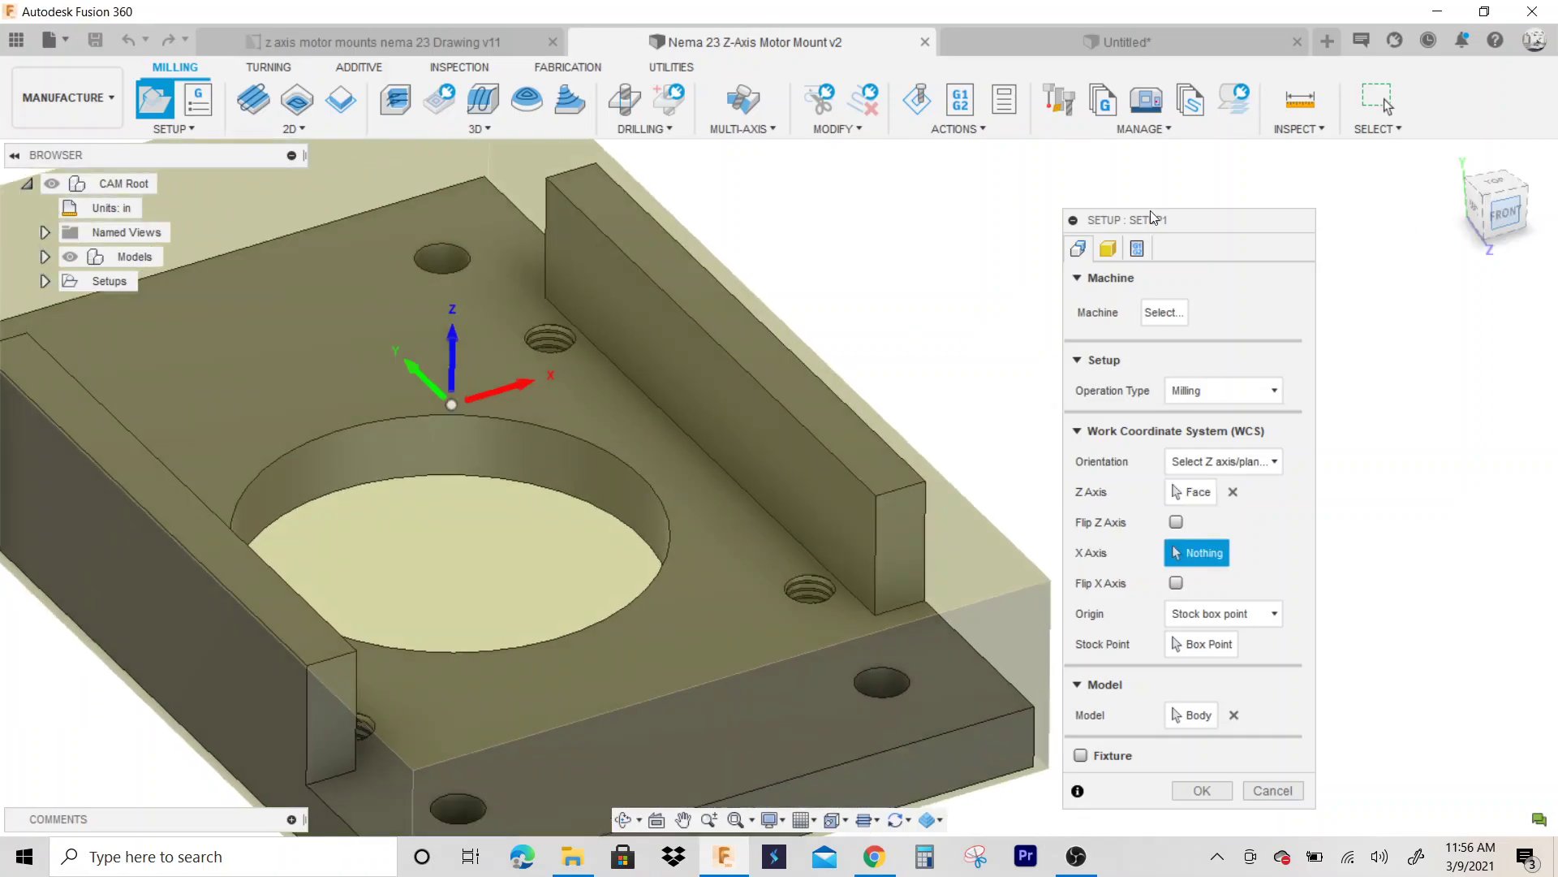
{"action": "scroll", "coordinate": [489, 430], "scroll_direction": "up", "scroll_amount": 3}
{"action": "scroll", "coordinate": [494, 434], "scroll_direction": "down", "scroll_amount": 3}
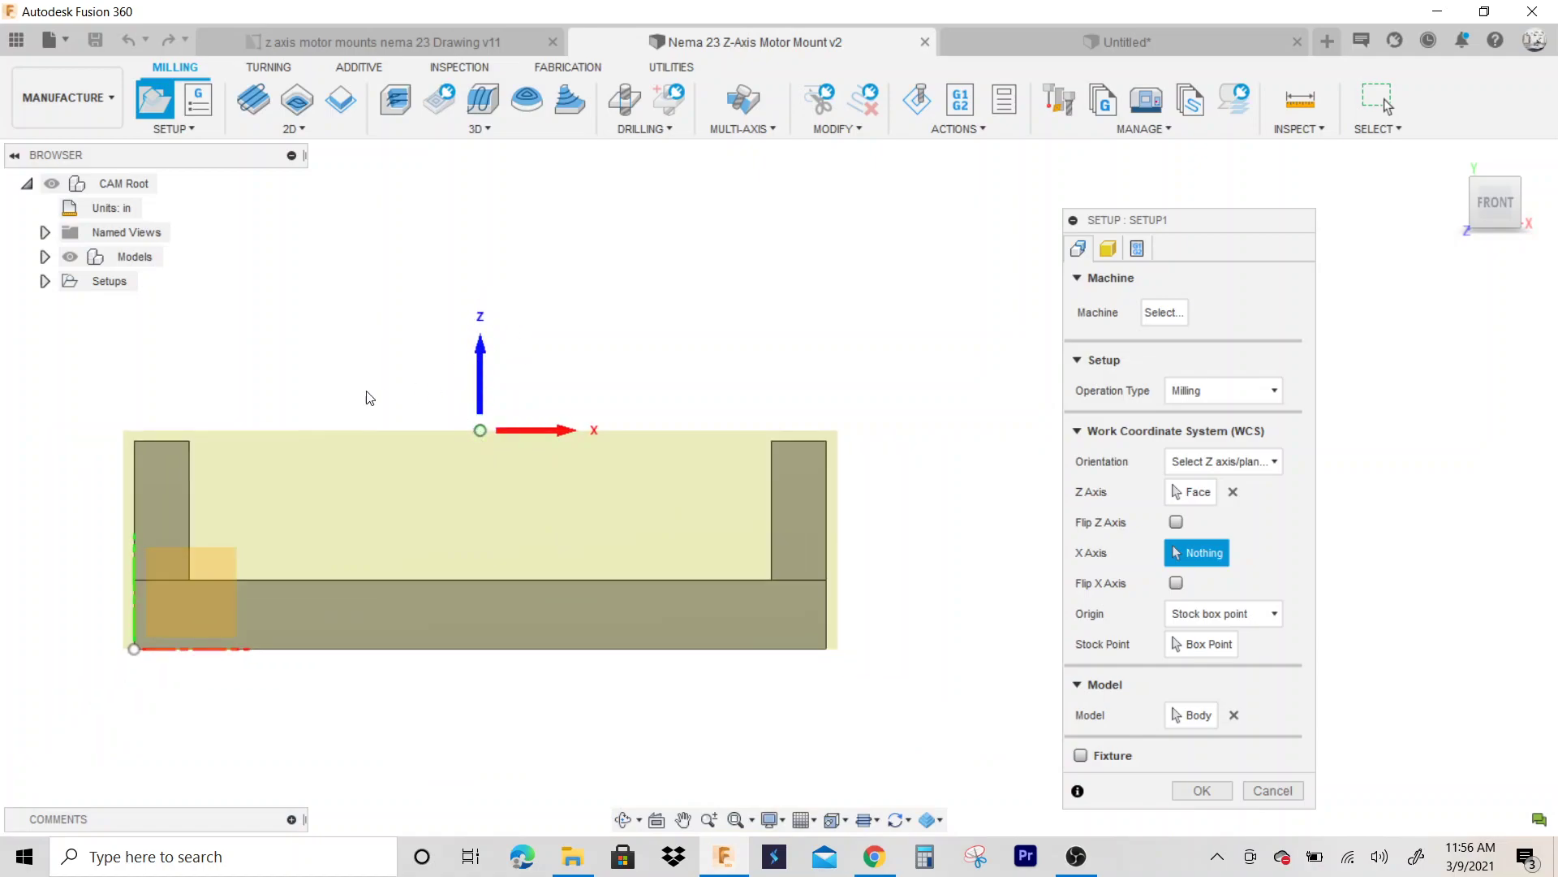
{"action": "scroll", "coordinate": [168, 432], "scroll_direction": "up", "scroll_amount": 4}
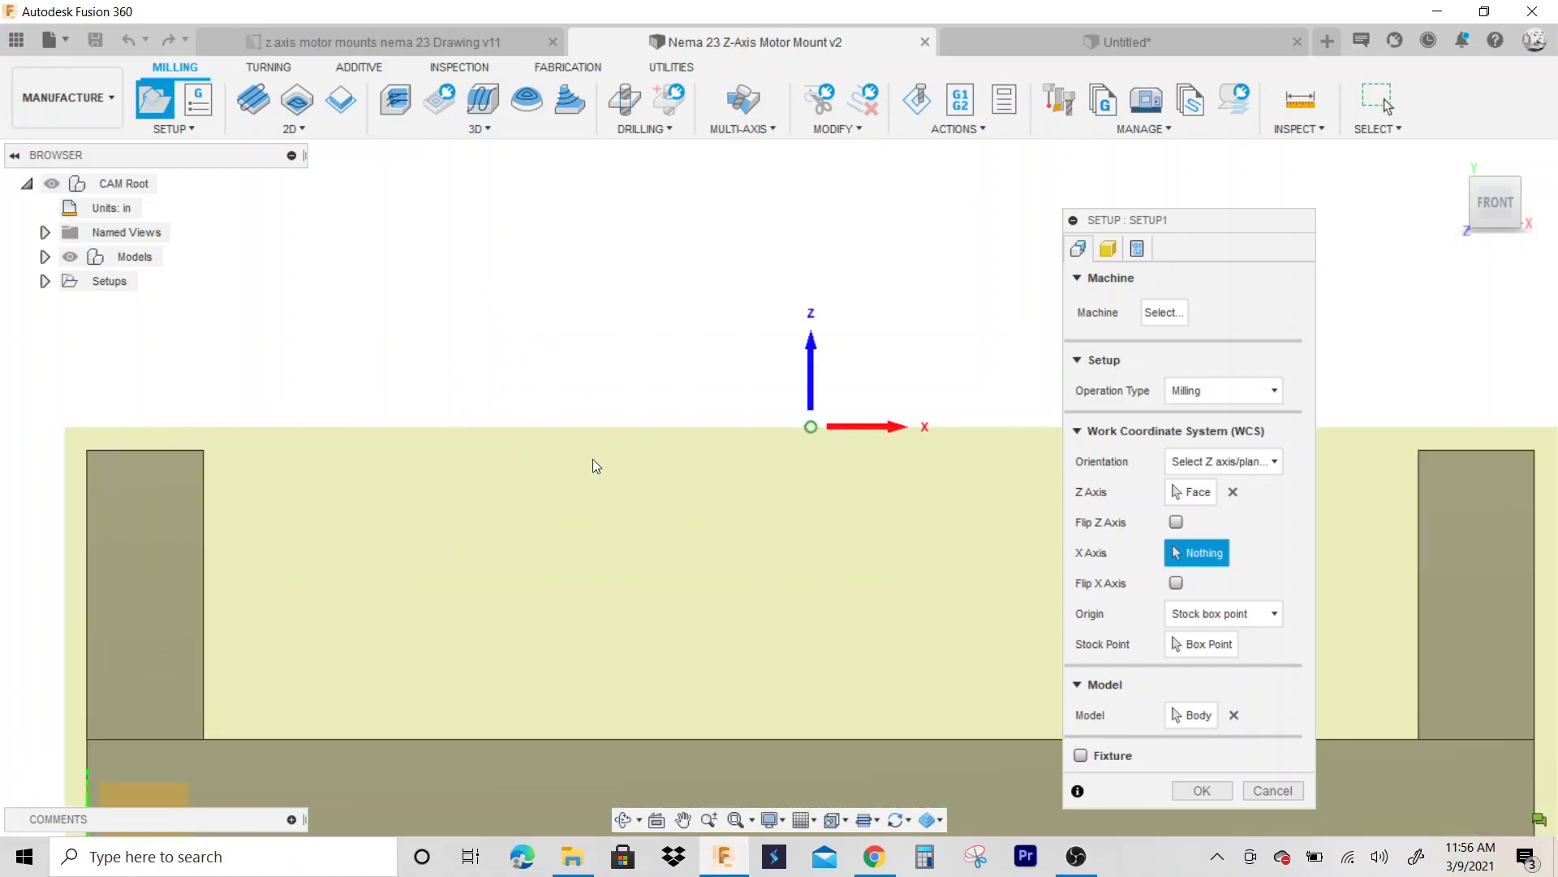
{"action": "scroll", "coordinate": [488, 508], "scroll_direction": "down", "scroll_amount": 3}
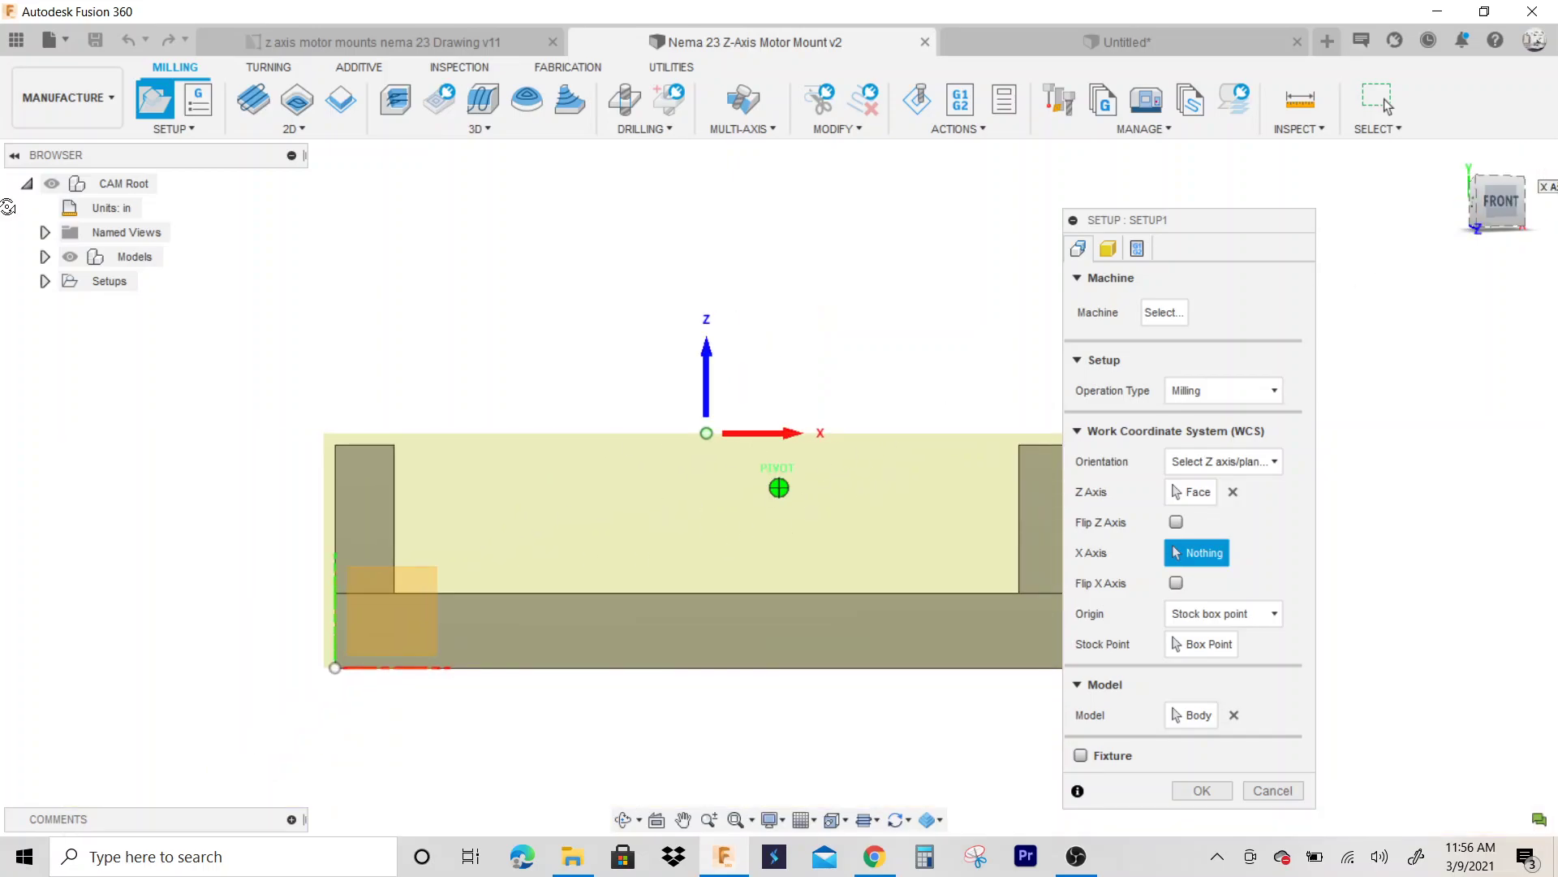
{"action": "middle_click_drag", "start_coordinate": [779, 487], "coordinate": [939, 362], "text": "shift"}
{"action": "scroll", "coordinate": [808, 396], "scroll_direction": "down", "scroll_amount": 5}
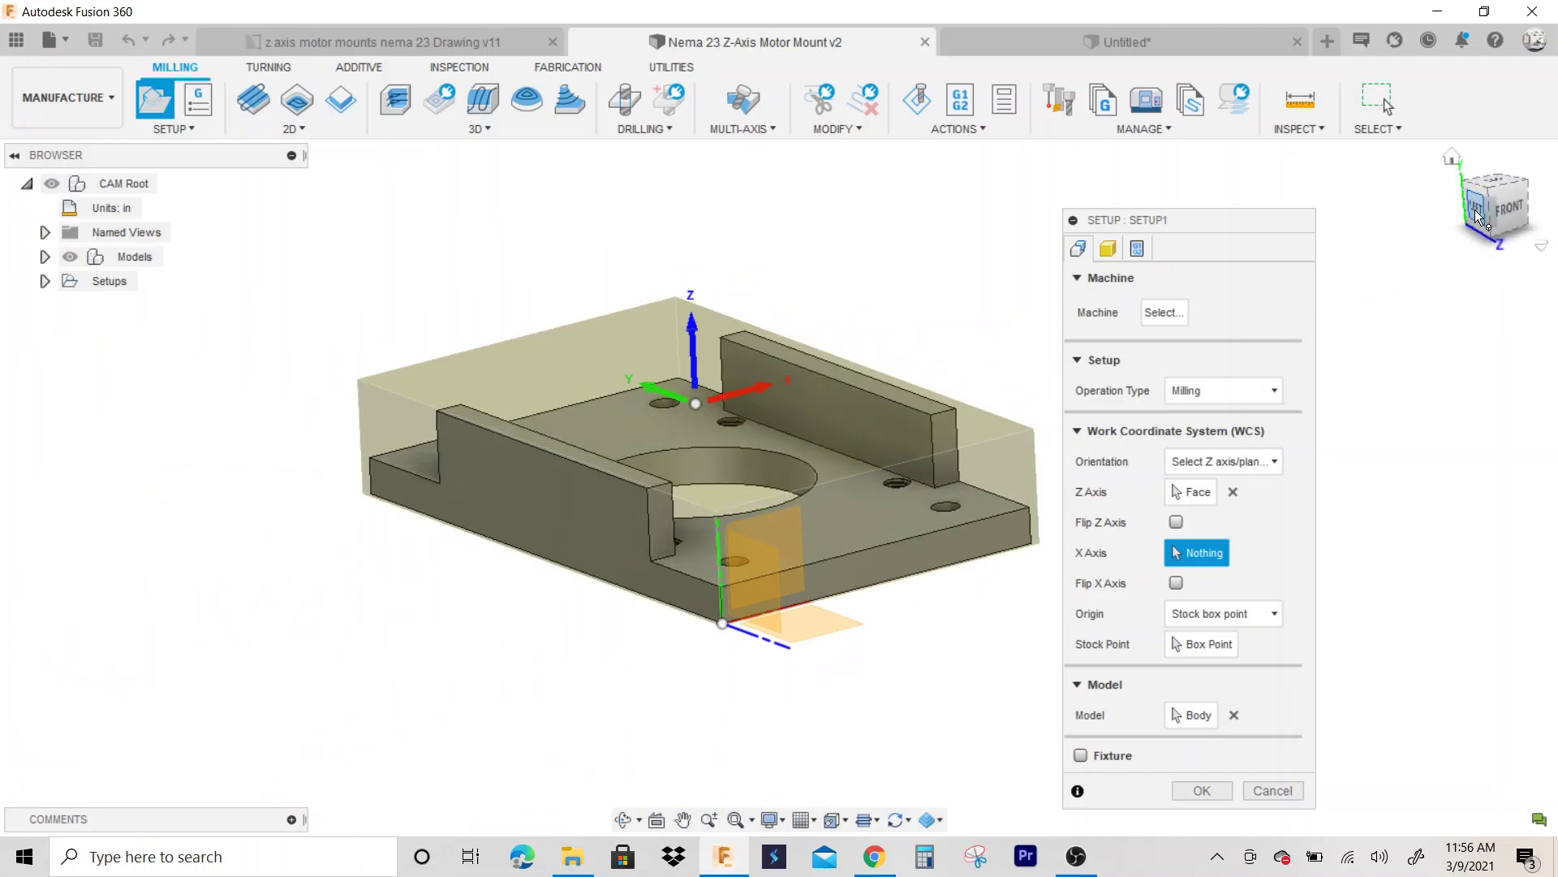
{"action": "left_click_drag", "start_coordinate": [1493, 215], "coordinate": [1547, 238]}
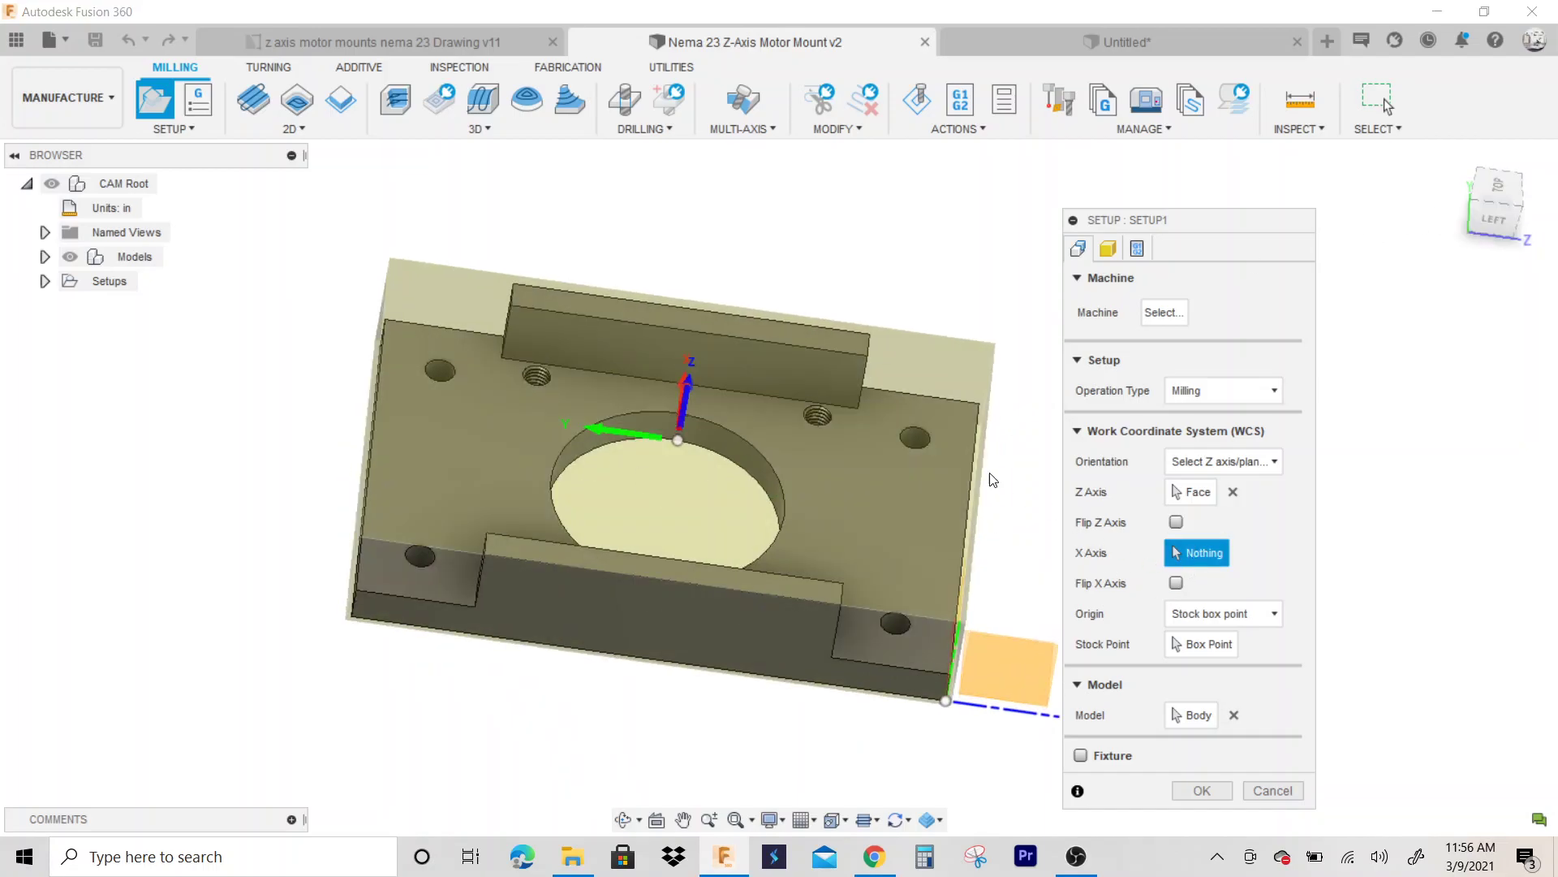
{"action": "left_click", "coordinate": [824, 363]}
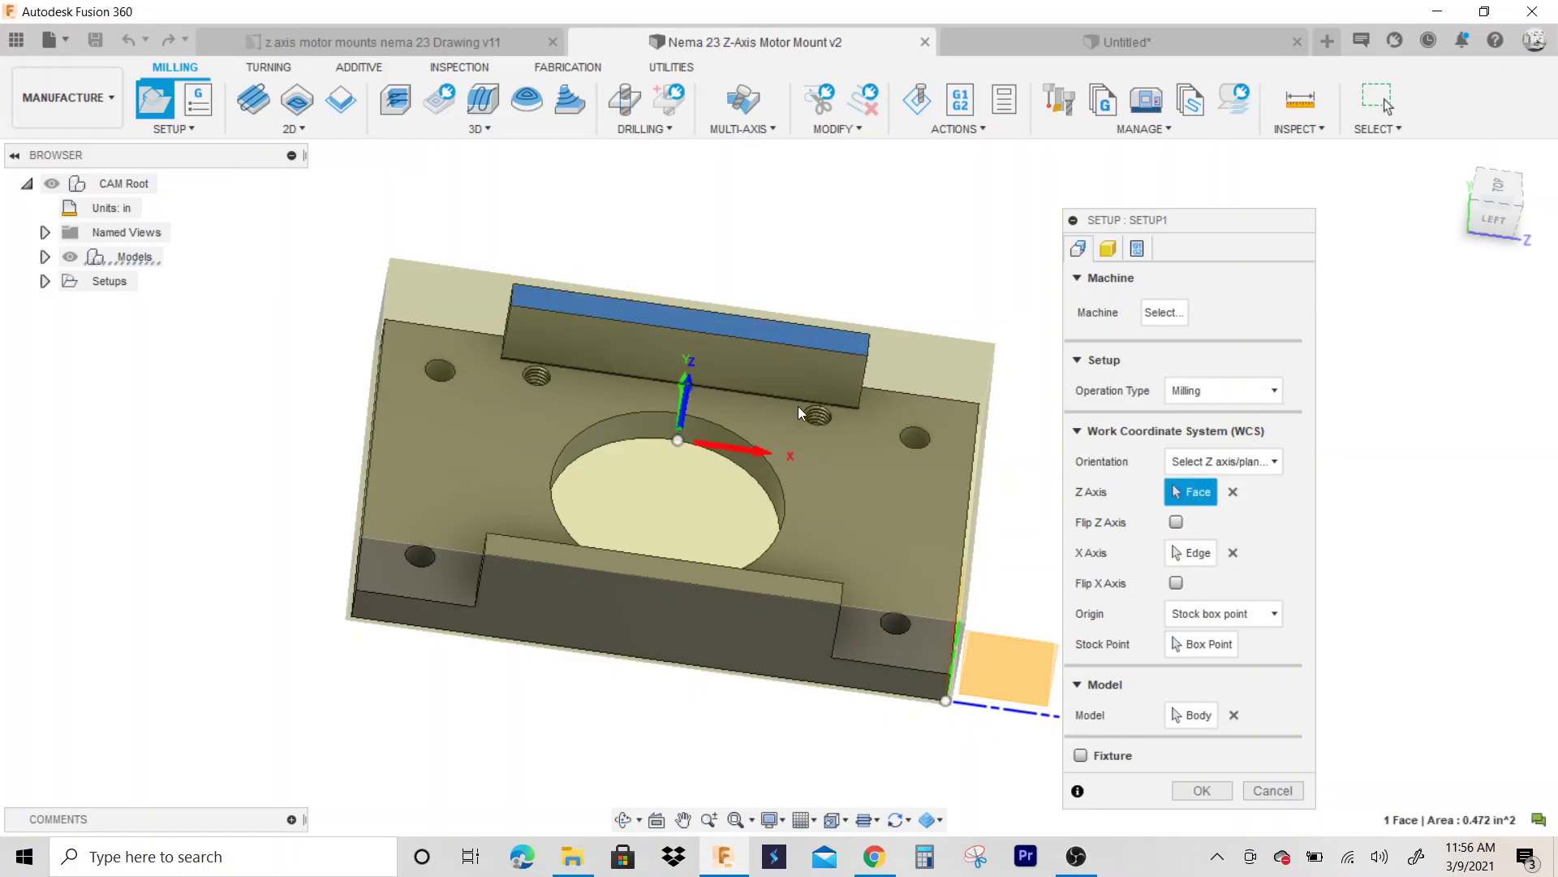
{"action": "scroll", "coordinate": [645, 445], "scroll_direction": "up", "scroll_amount": 2}
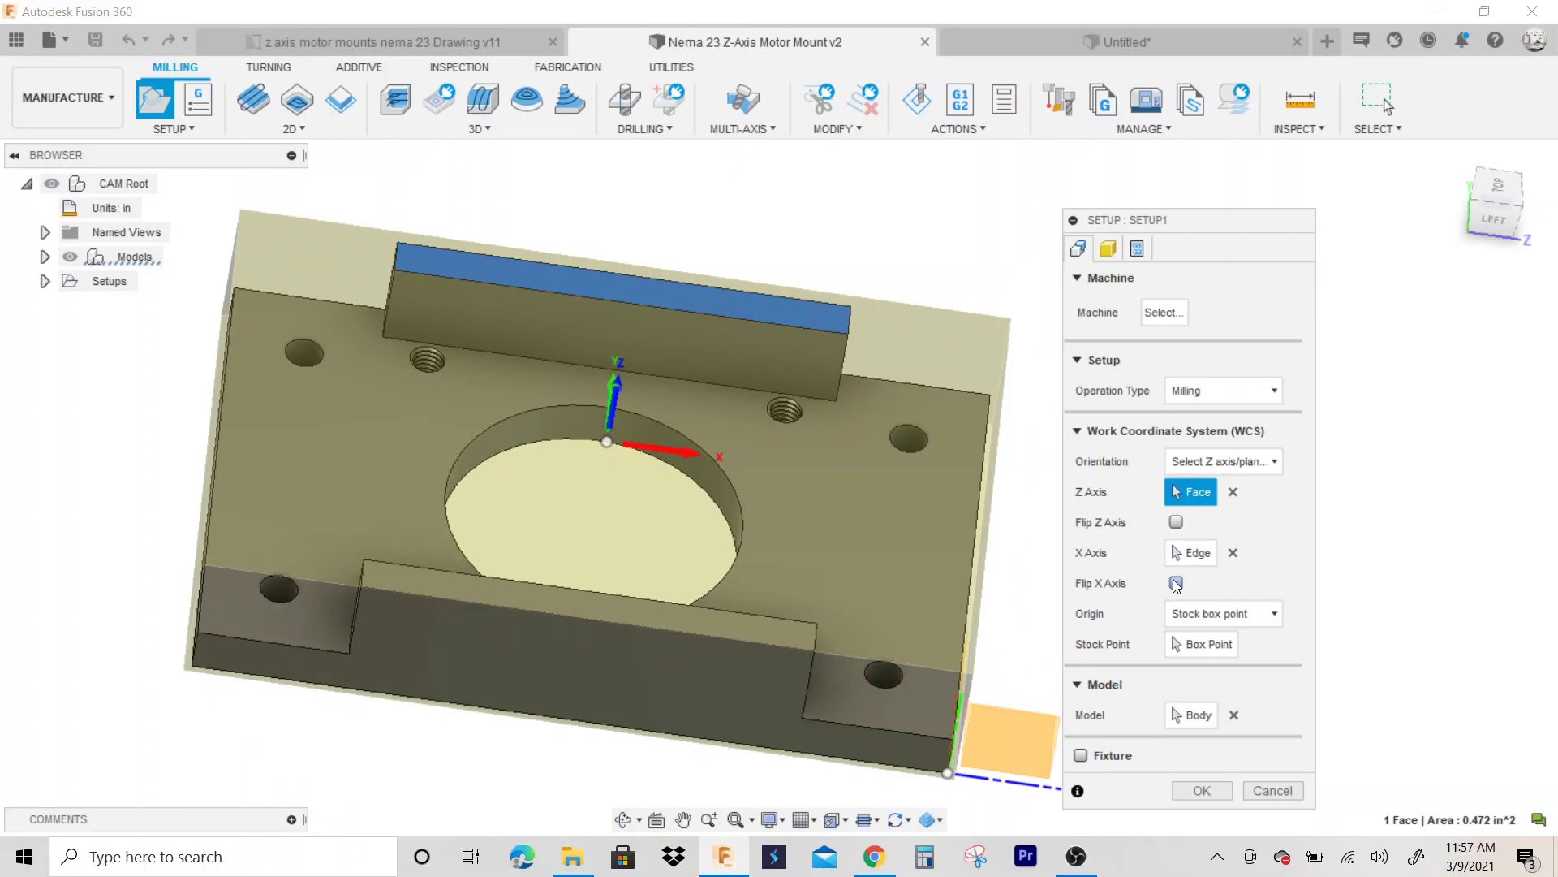
{"action": "left_click", "coordinate": [1176, 584]}
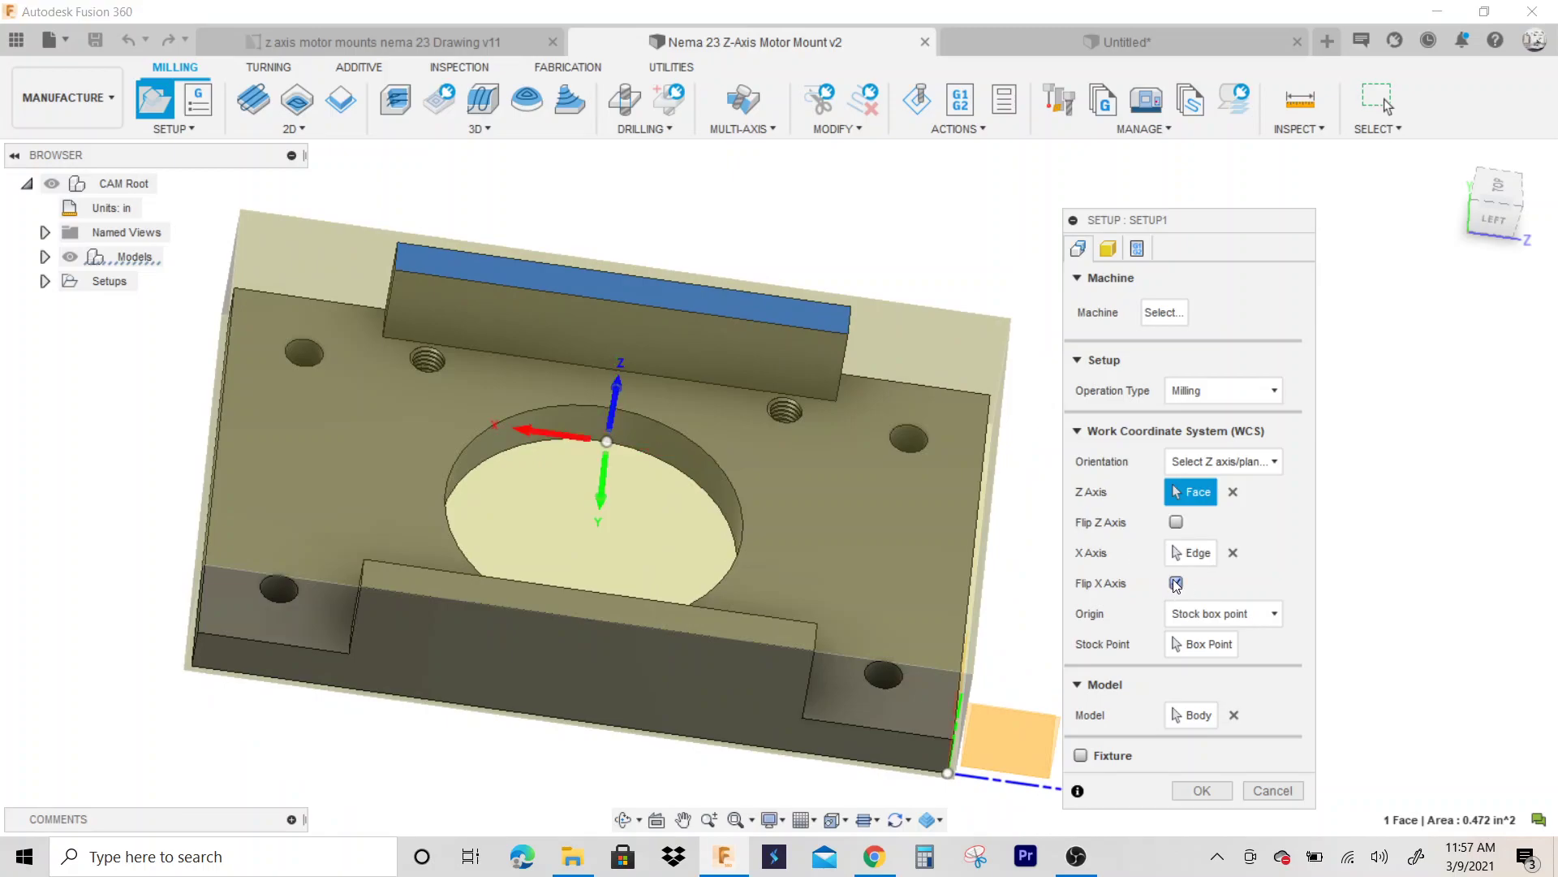
{"action": "left_click", "coordinate": [1176, 584]}
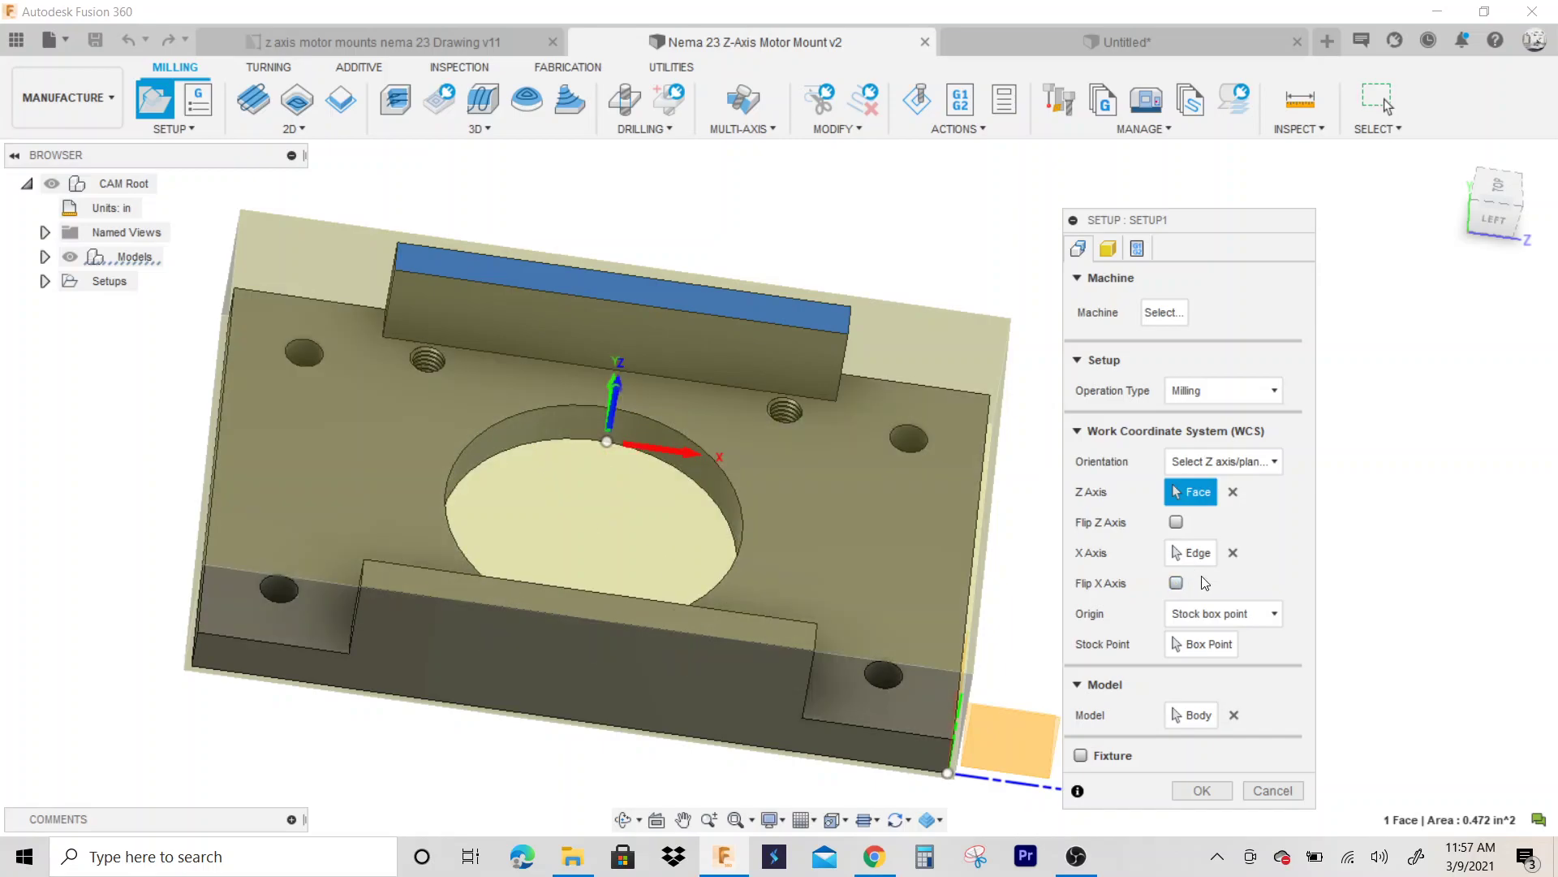
Place the work coordinate origin on the stock box's upper corner at the positive X and positive Y end
{"action": "left_click", "coordinate": [1209, 645]}
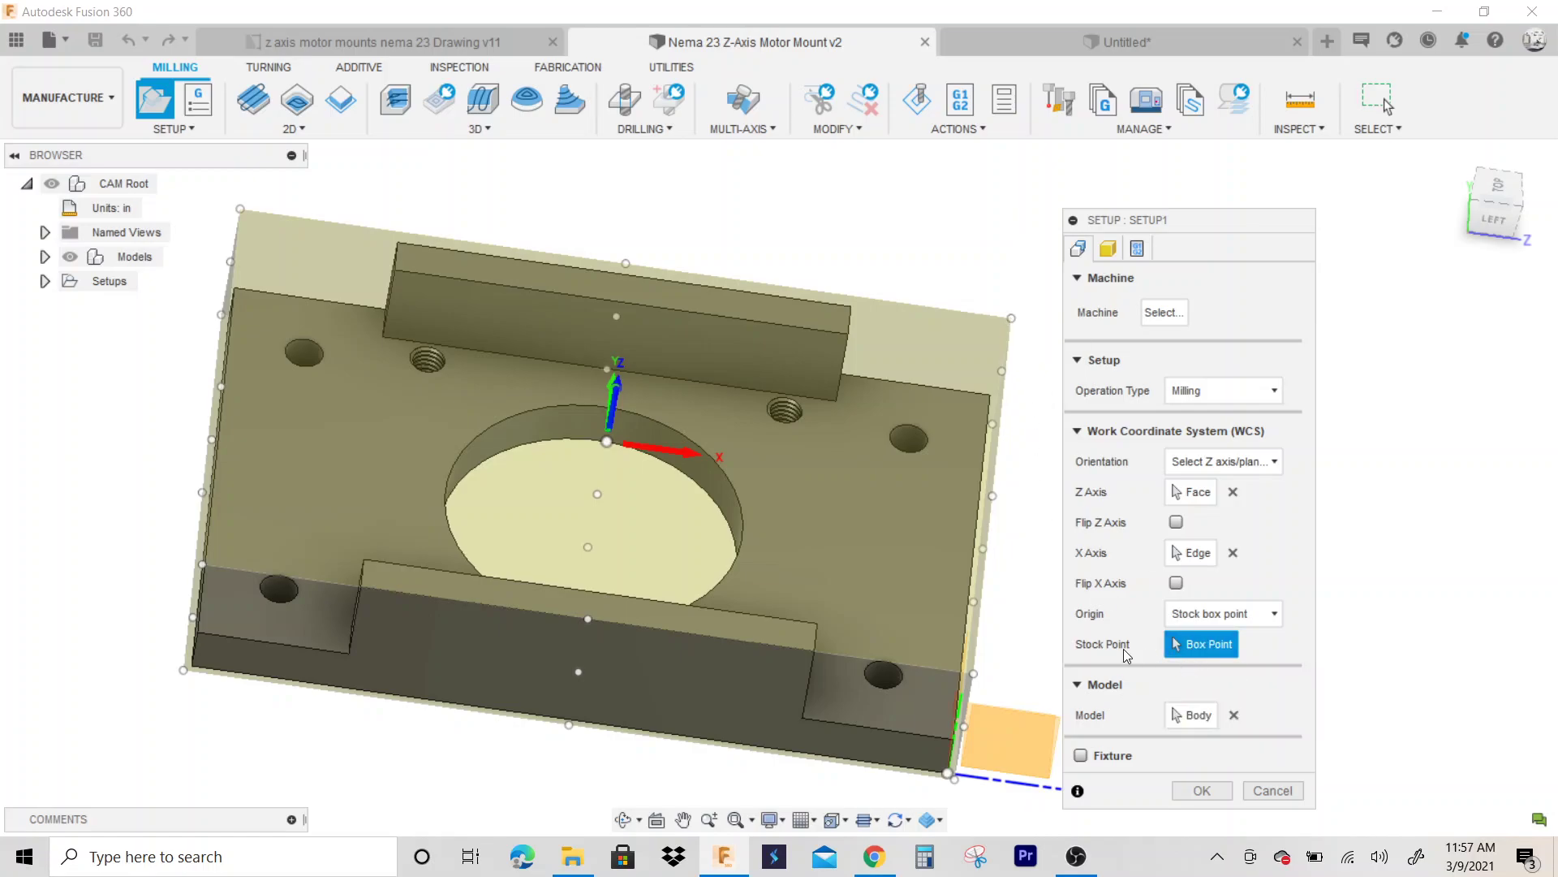
{"action": "left_click", "coordinate": [1012, 318]}
{"action": "scroll", "coordinate": [744, 343], "scroll_direction": "down", "scroll_amount": 2}
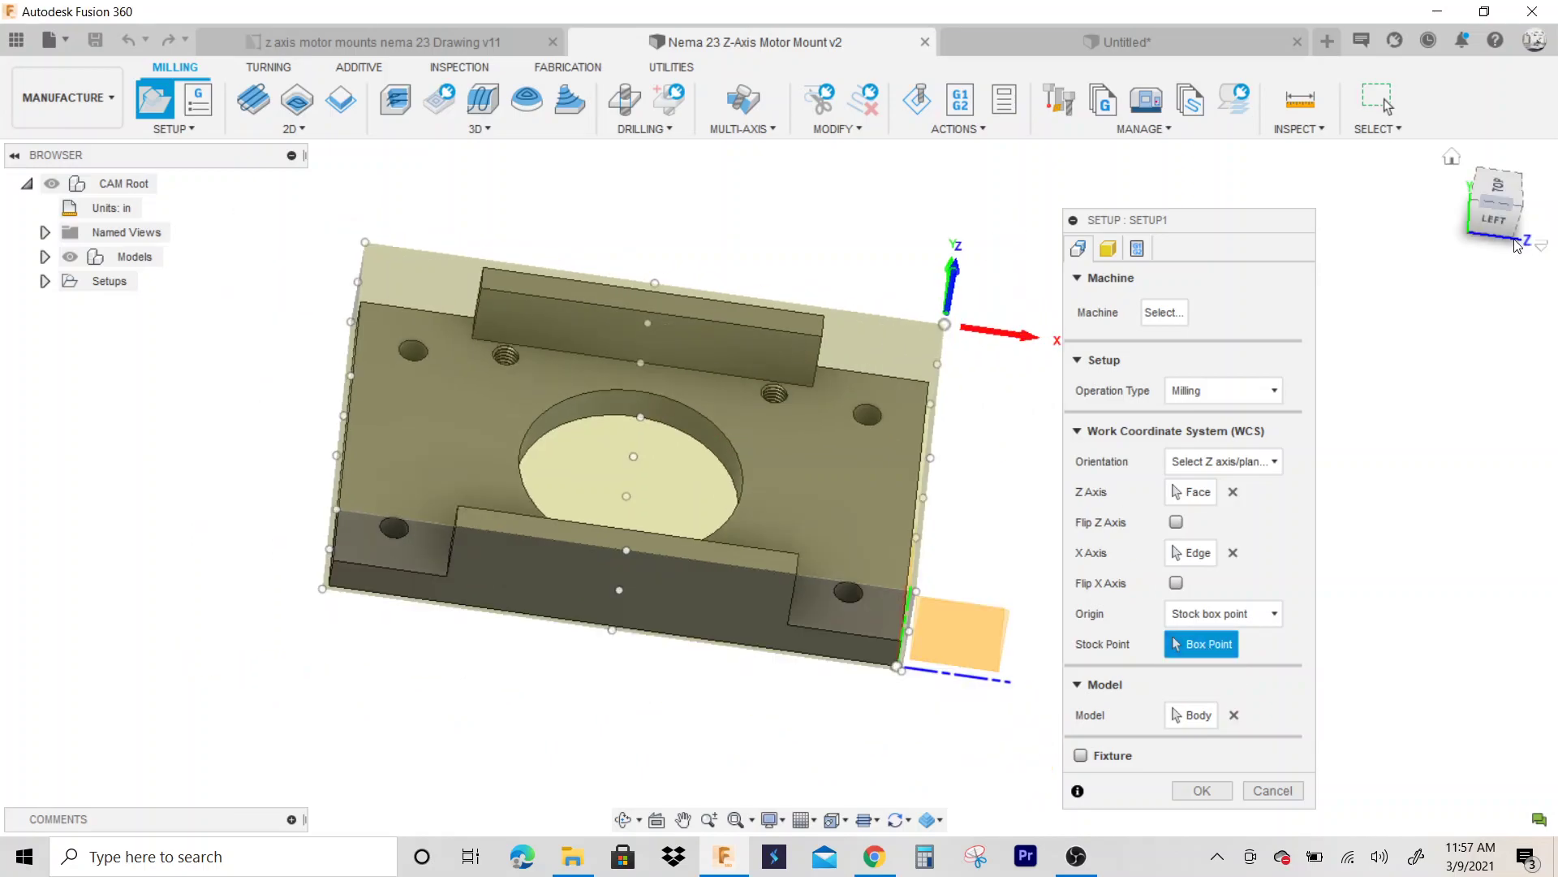
{"action": "left_click", "coordinate": [1495, 227]}
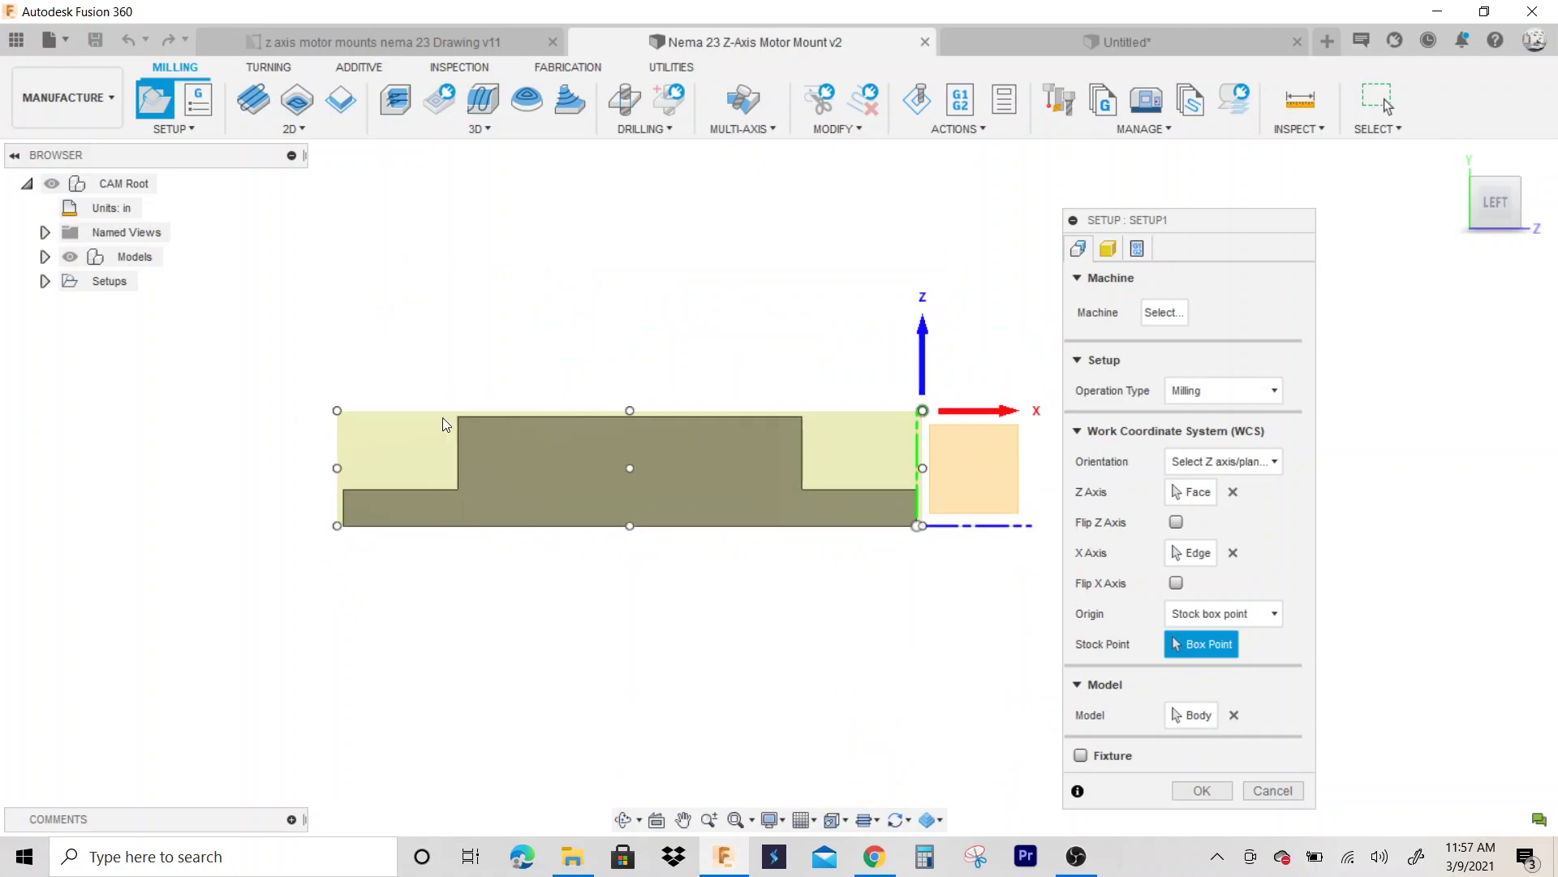
{"action": "scroll", "coordinate": [441, 417], "scroll_direction": "up", "scroll_amount": 2}
{"action": "scroll", "coordinate": [436, 418], "scroll_direction": "down", "scroll_amount": 2}
{"action": "scroll", "coordinate": [479, 438], "scroll_direction": "down", "scroll_amount": 2}
{"action": "scroll", "coordinate": [797, 436], "scroll_direction": "up", "scroll_amount": 2}
{"action": "scroll", "coordinate": [797, 436], "scroll_direction": "down", "scroll_amount": 2}
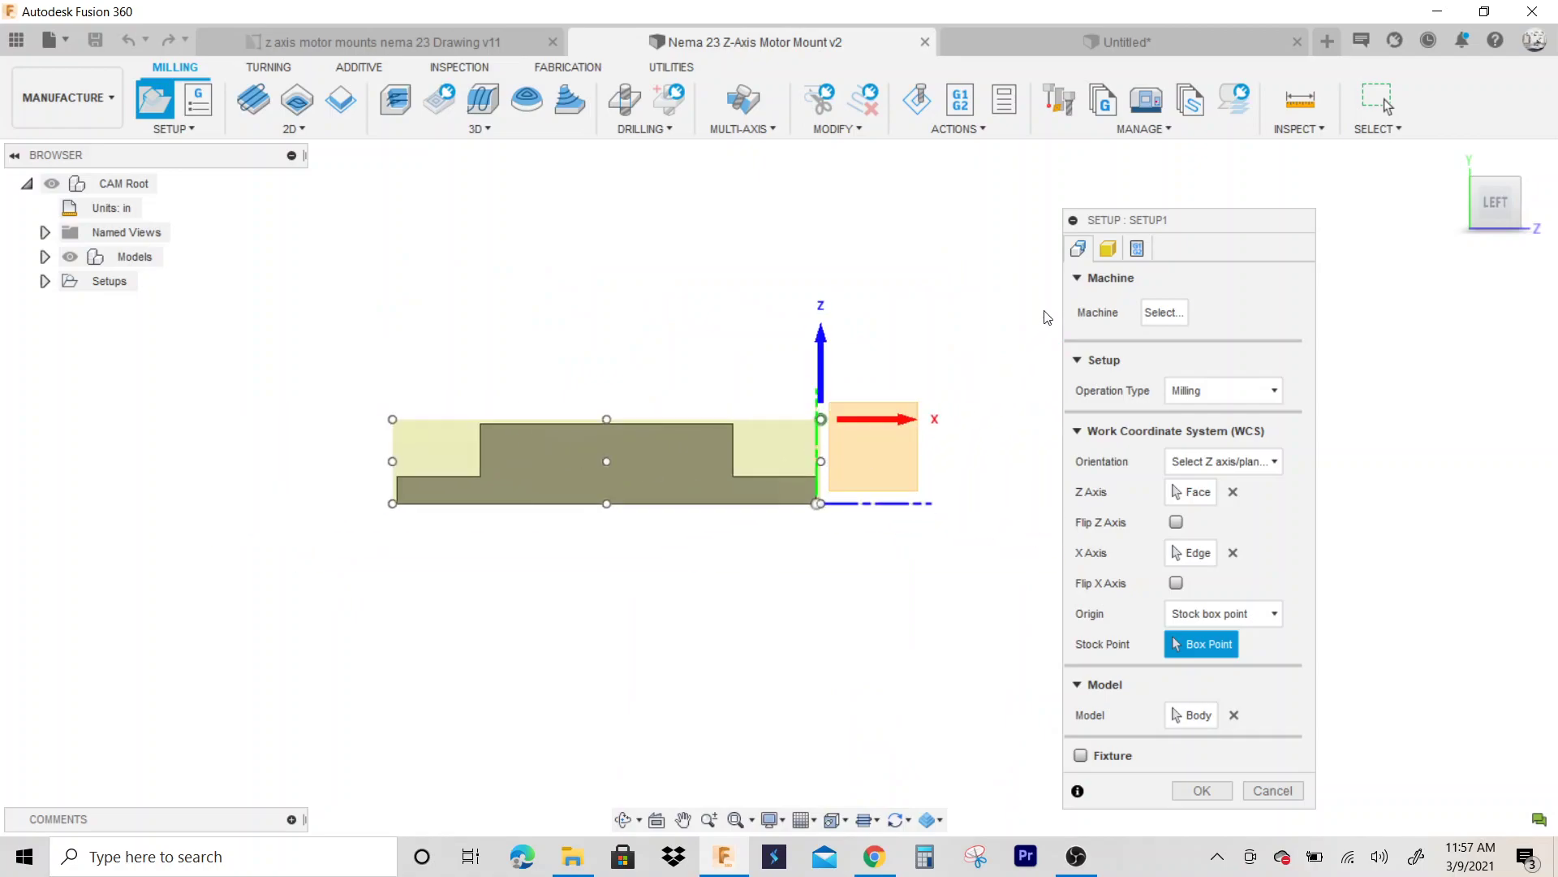
Change the setup's stock mode to a fixed size box
{"action": "left_click", "coordinate": [1109, 249]}
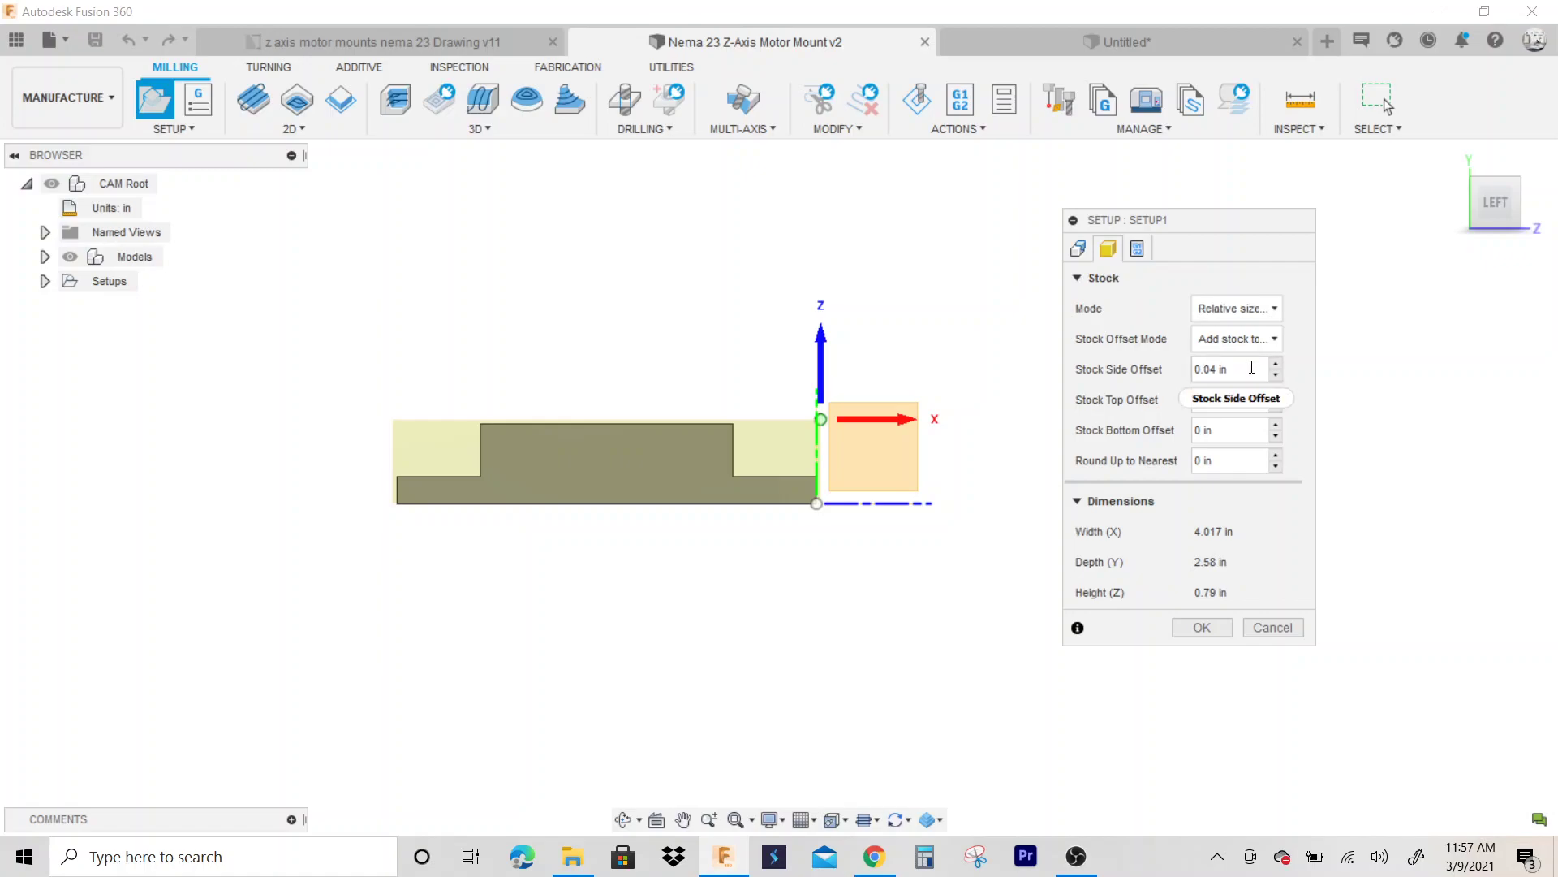
{"action": "left_click_drag", "start_coordinate": [1500, 203], "coordinate": [1491, 229]}
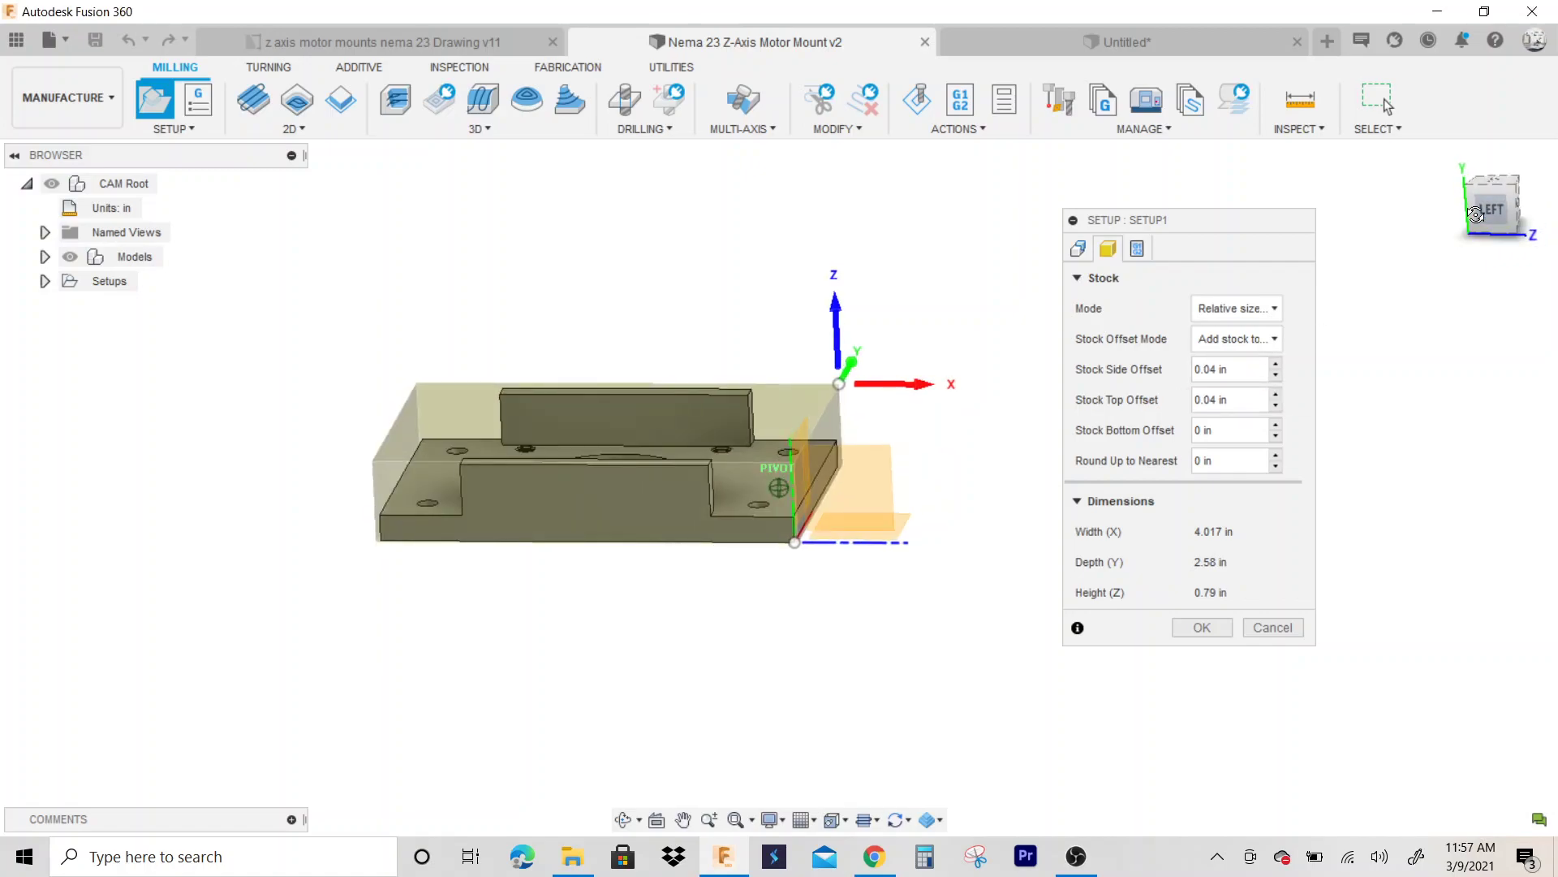
{"action": "left_click", "coordinate": [1233, 311]}
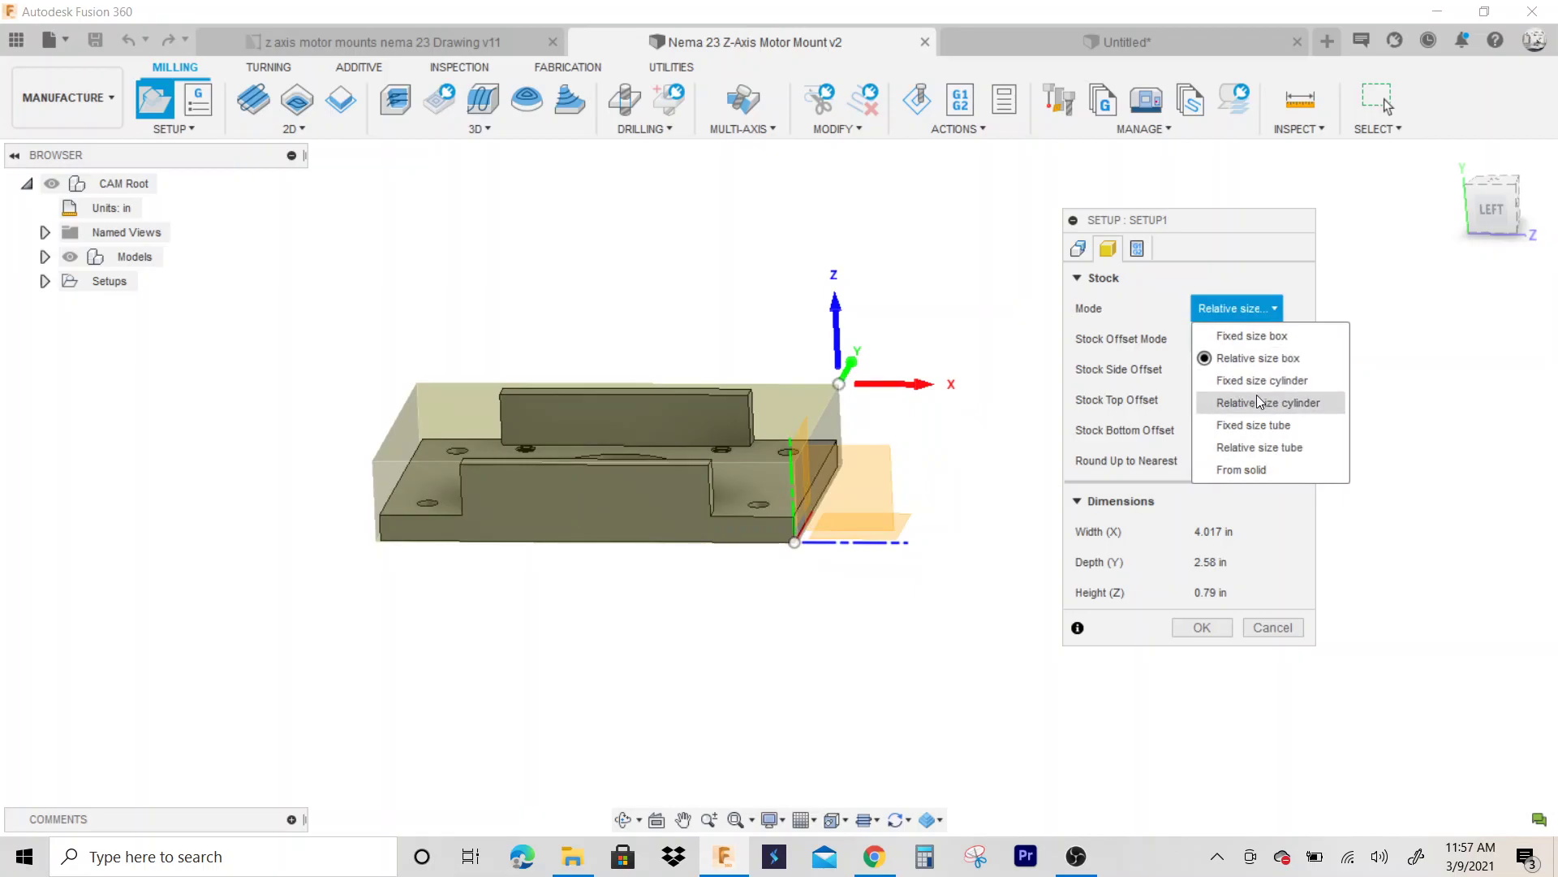
{"action": "left_click", "coordinate": [1269, 337]}
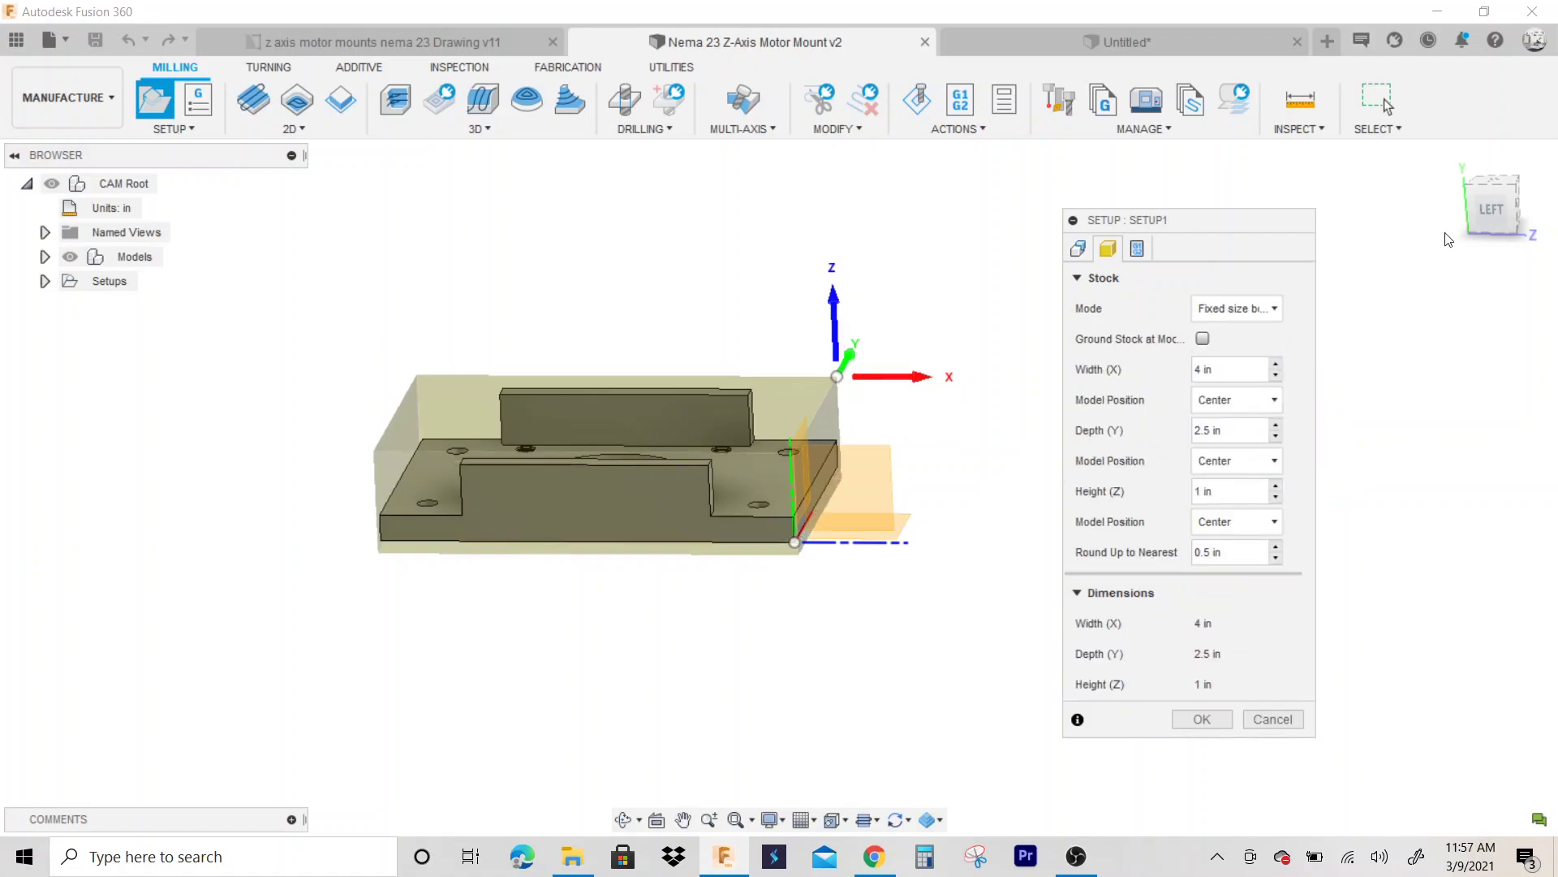
Set the fixed size stock box's width along X to 4.125 in
{"action": "left_click", "coordinate": [1482, 203]}
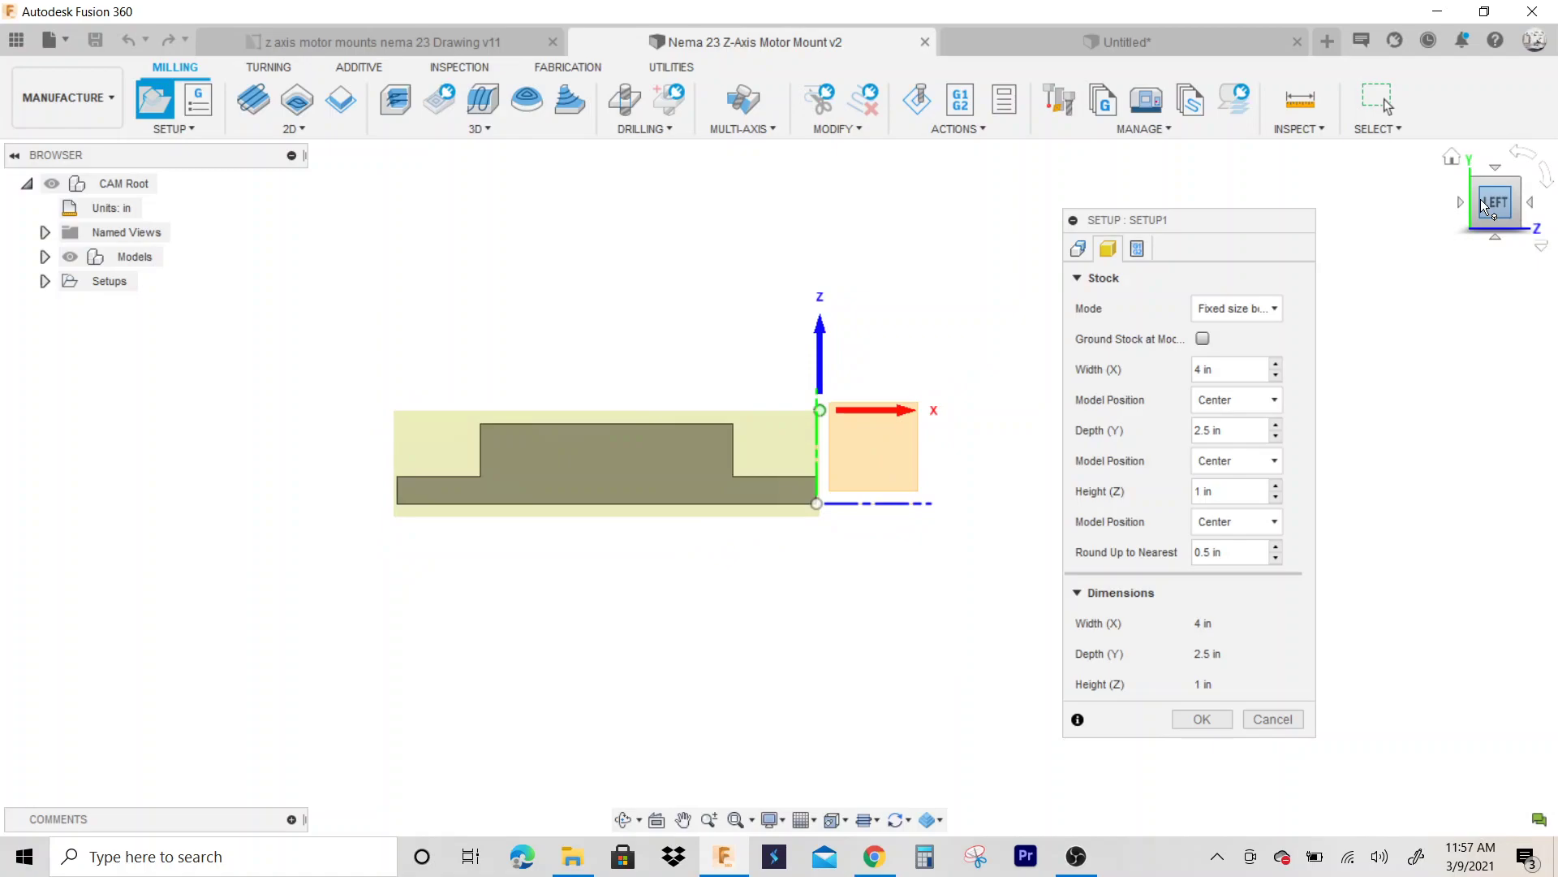
{"action": "left_click_drag", "start_coordinate": [1498, 208], "coordinate": [1481, 221]}
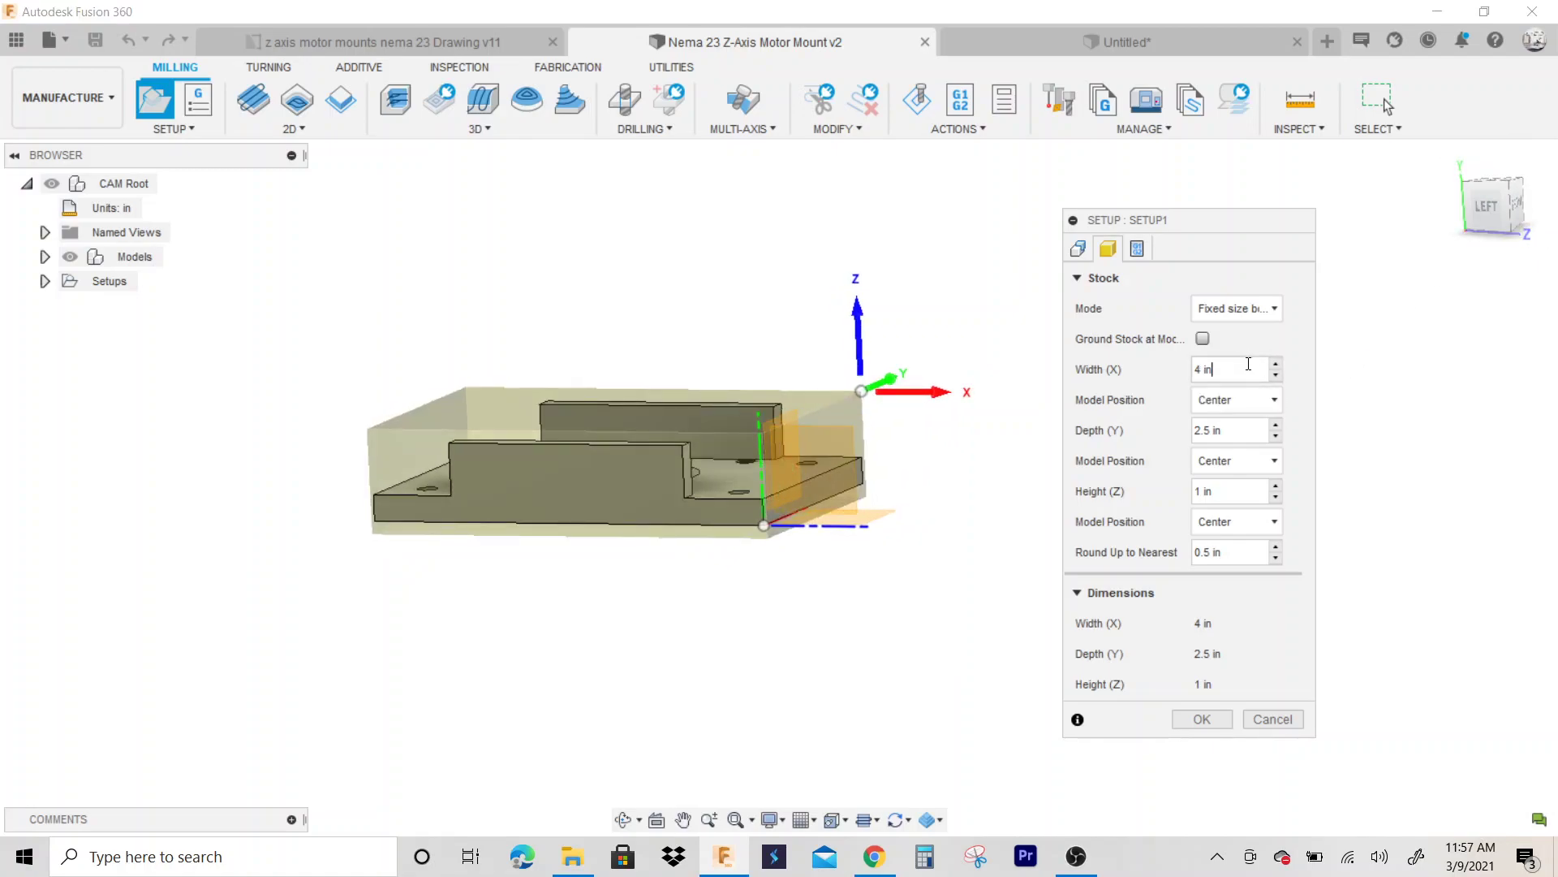
{"action": "left_click", "coordinate": [1246, 370]}
{"action": "type", "text": "4.125"}
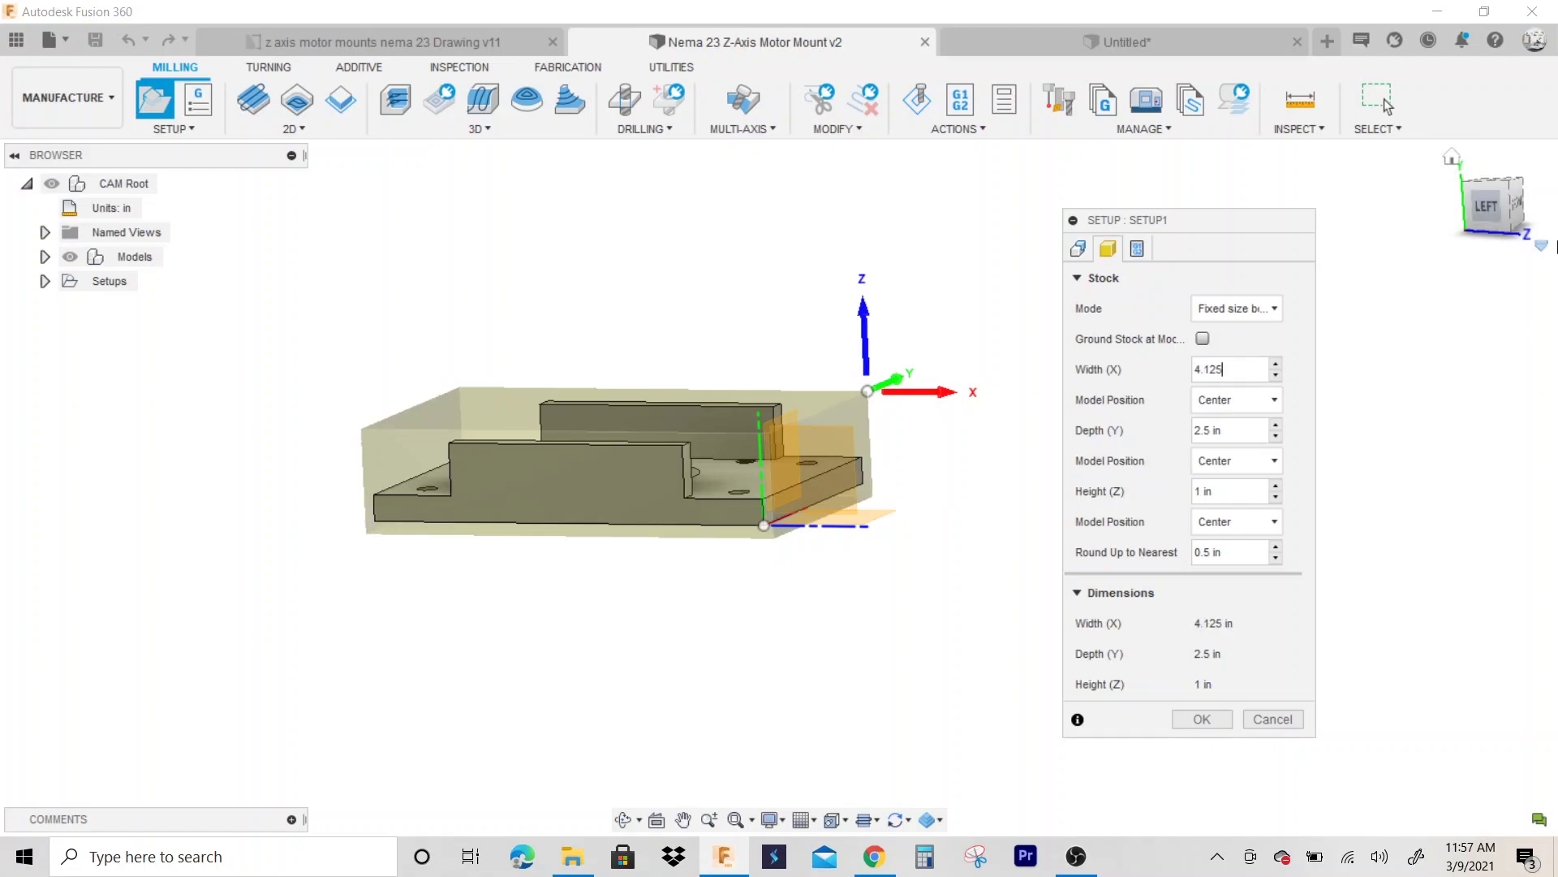
Set the stock box's height along Z to 0.75 in, matching the height of the mount's rails
{"action": "left_click", "coordinate": [1486, 207]}
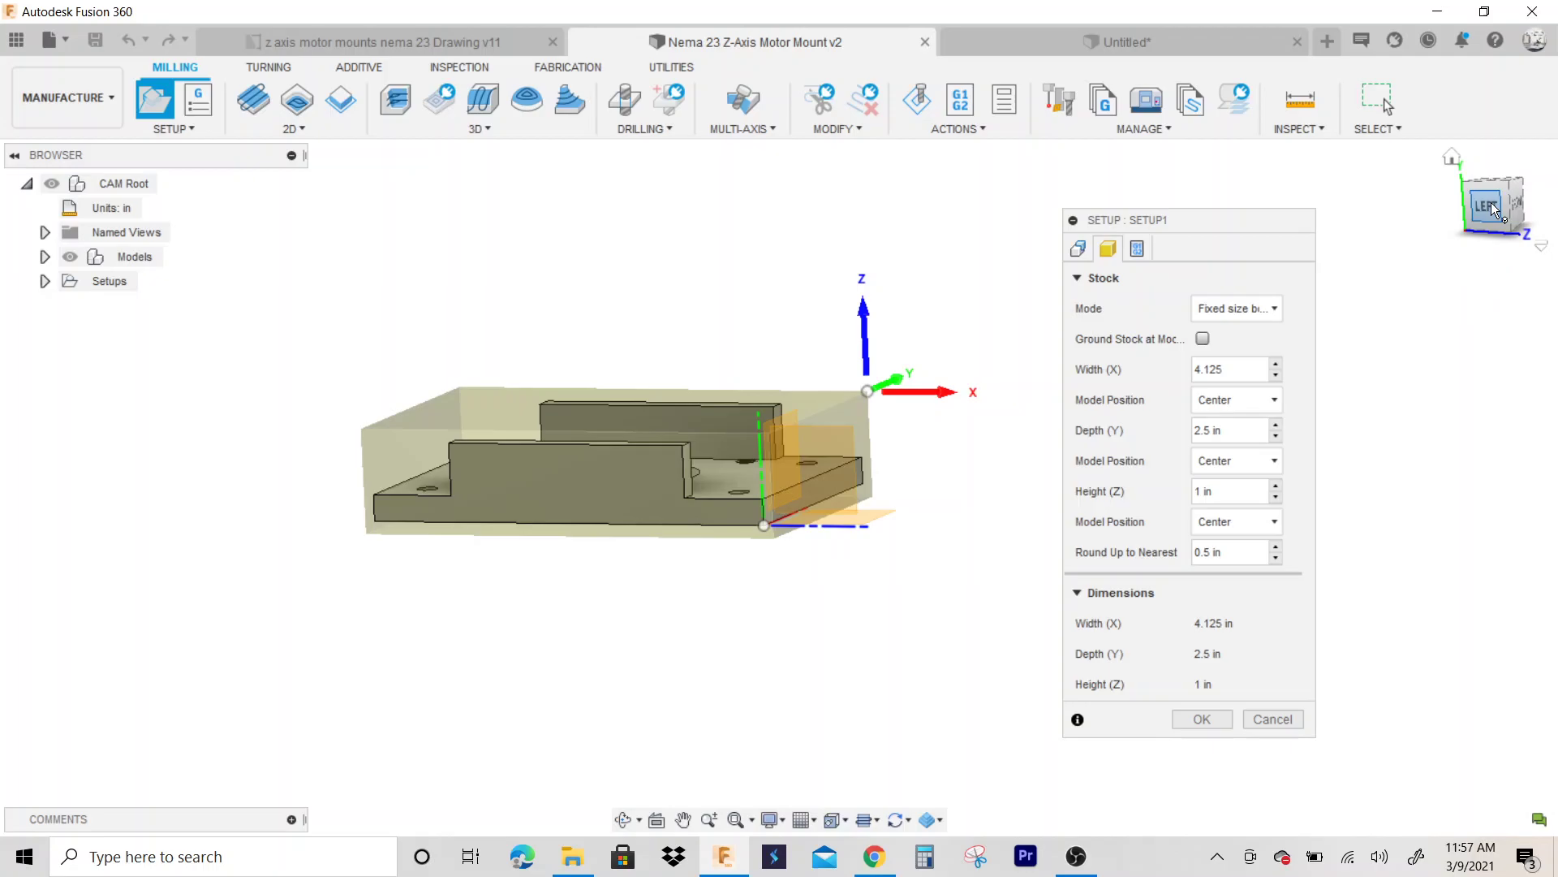
{"action": "scroll", "coordinate": [837, 503], "scroll_direction": "up", "scroll_amount": 5}
{"action": "scroll", "coordinate": [826, 553], "scroll_direction": "down", "scroll_amount": 6}
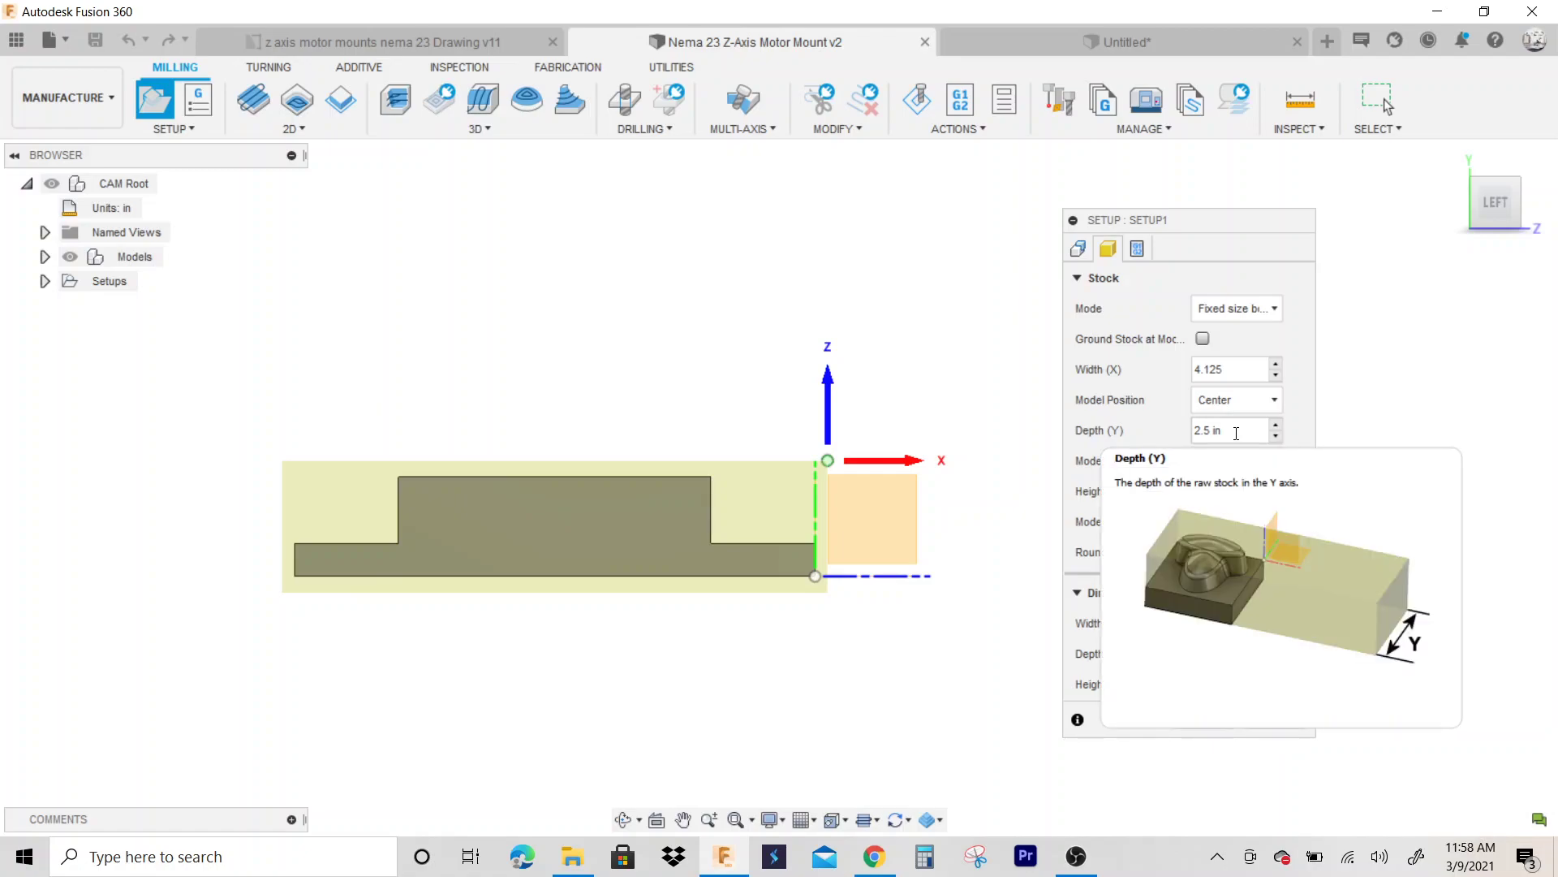
{"action": "left_click", "coordinate": [1518, 203]}
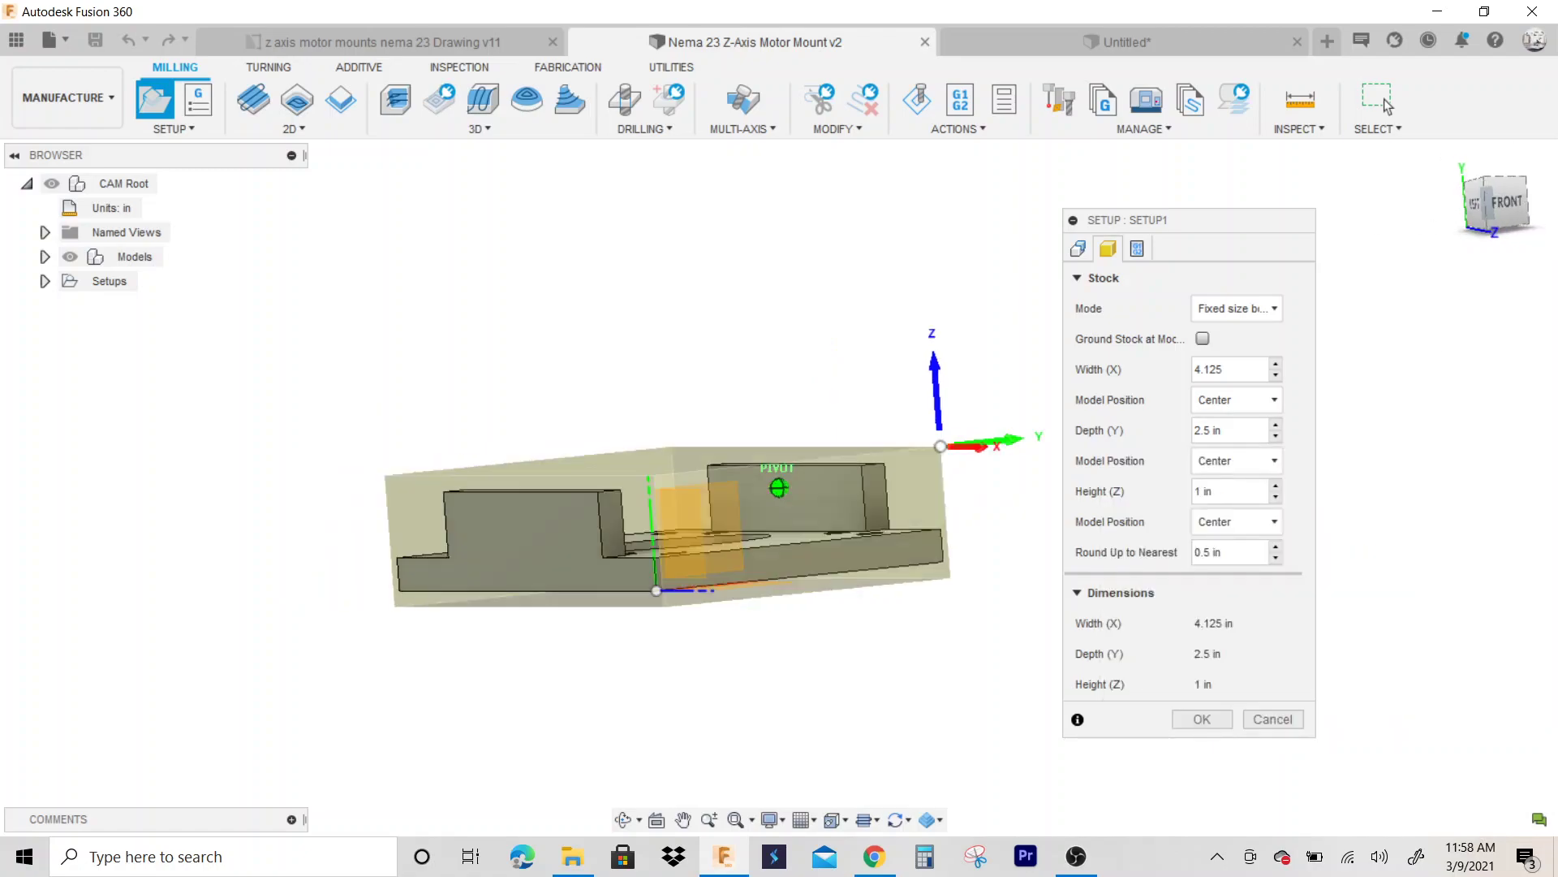
{"action": "left_click", "coordinate": [1523, 201]}
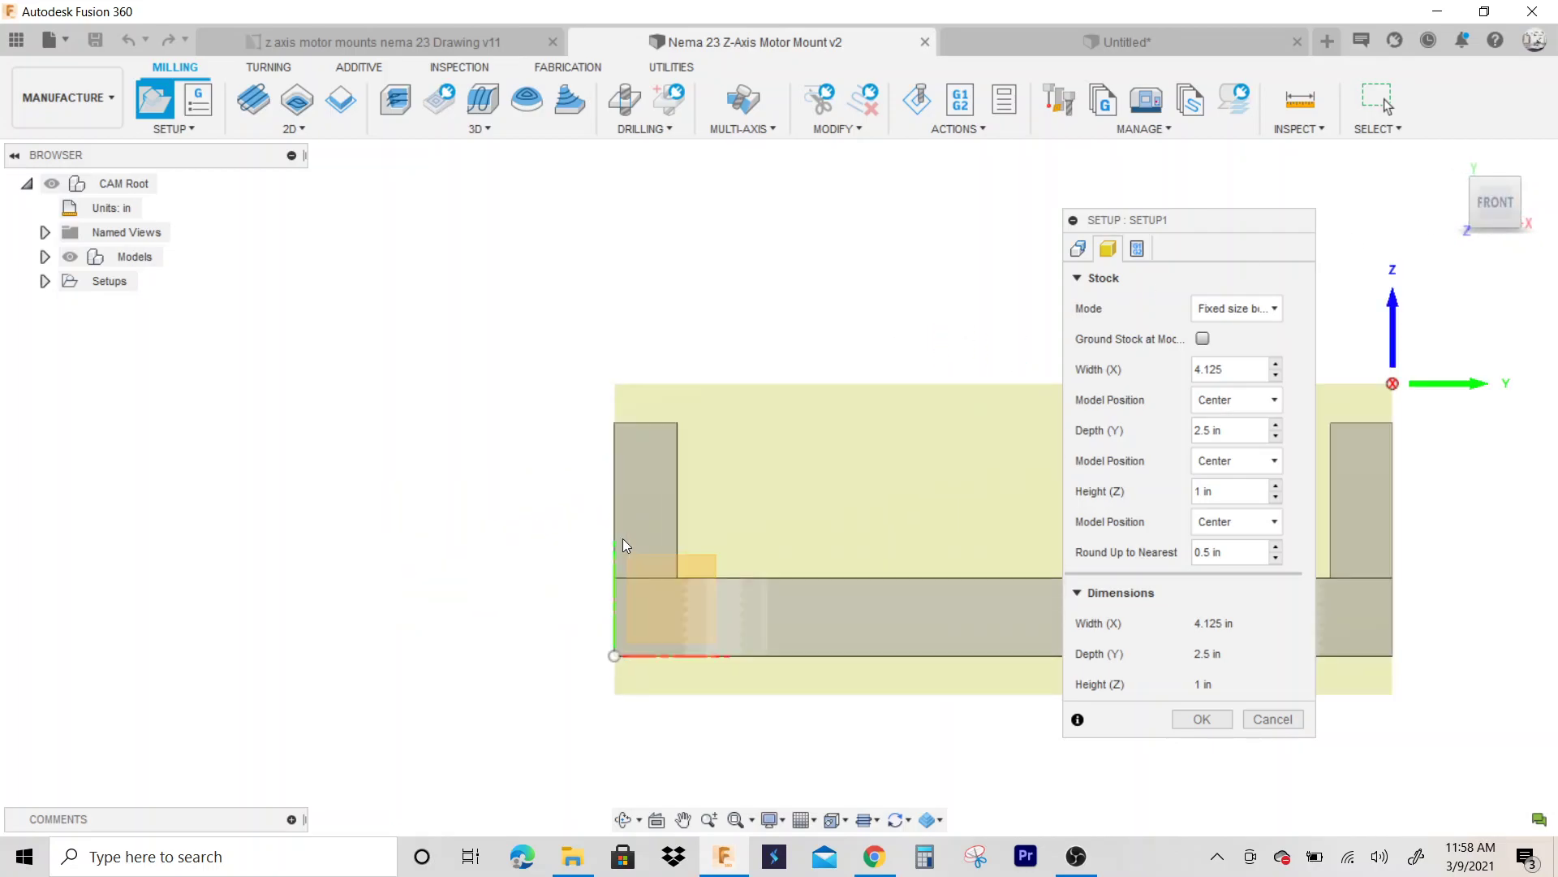
{"action": "scroll", "coordinate": [528, 515], "scroll_direction": "down", "scroll_amount": 4}
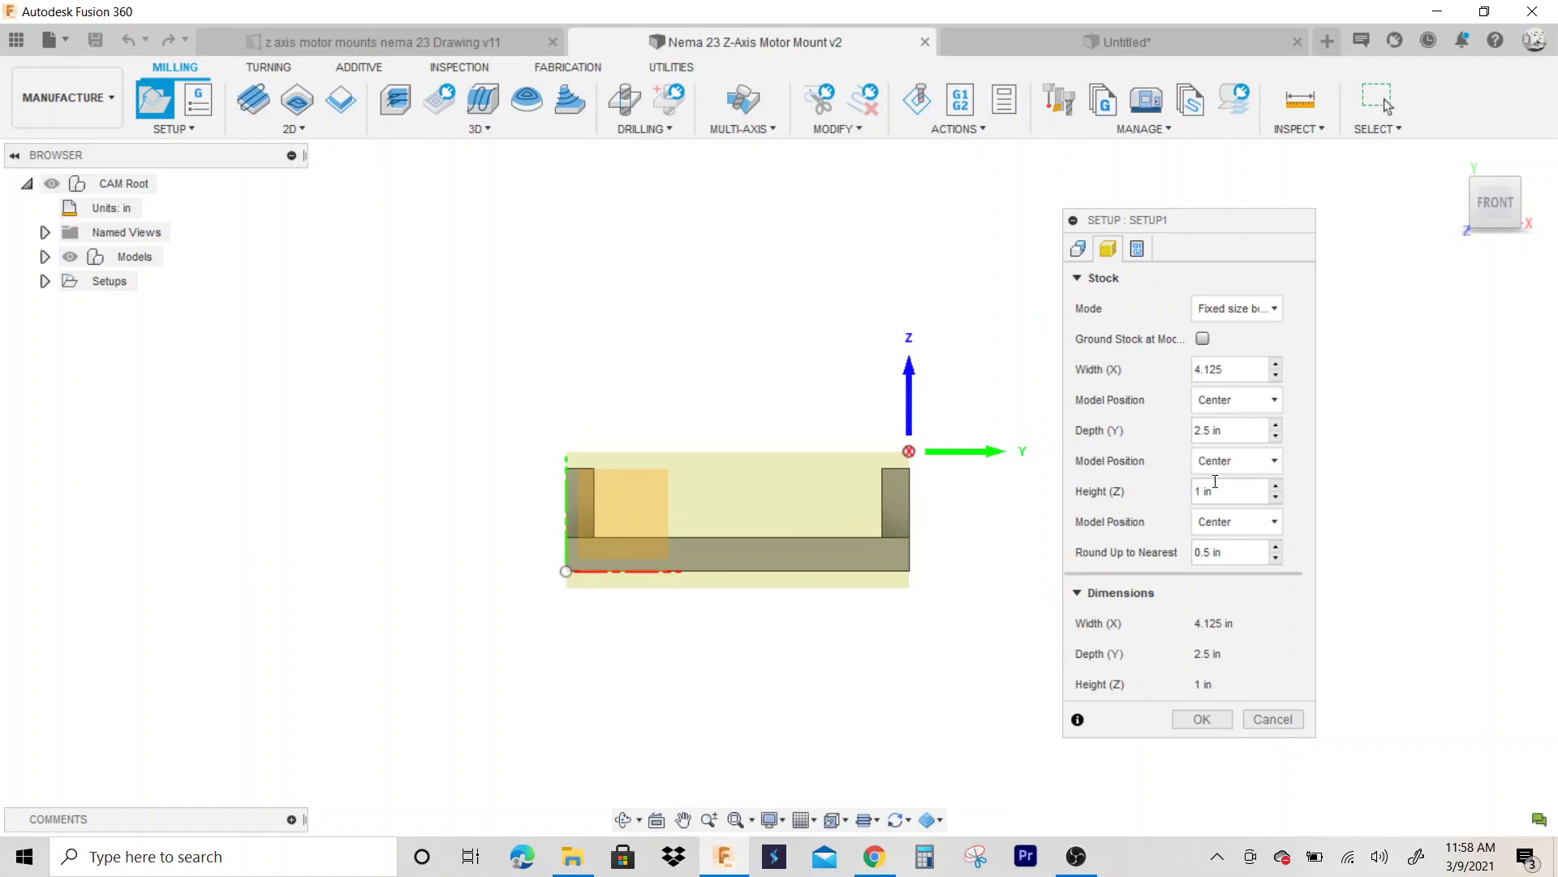
{"action": "left_click", "coordinate": [1215, 487]}
{"action": "key", "text": "BackSpace"}
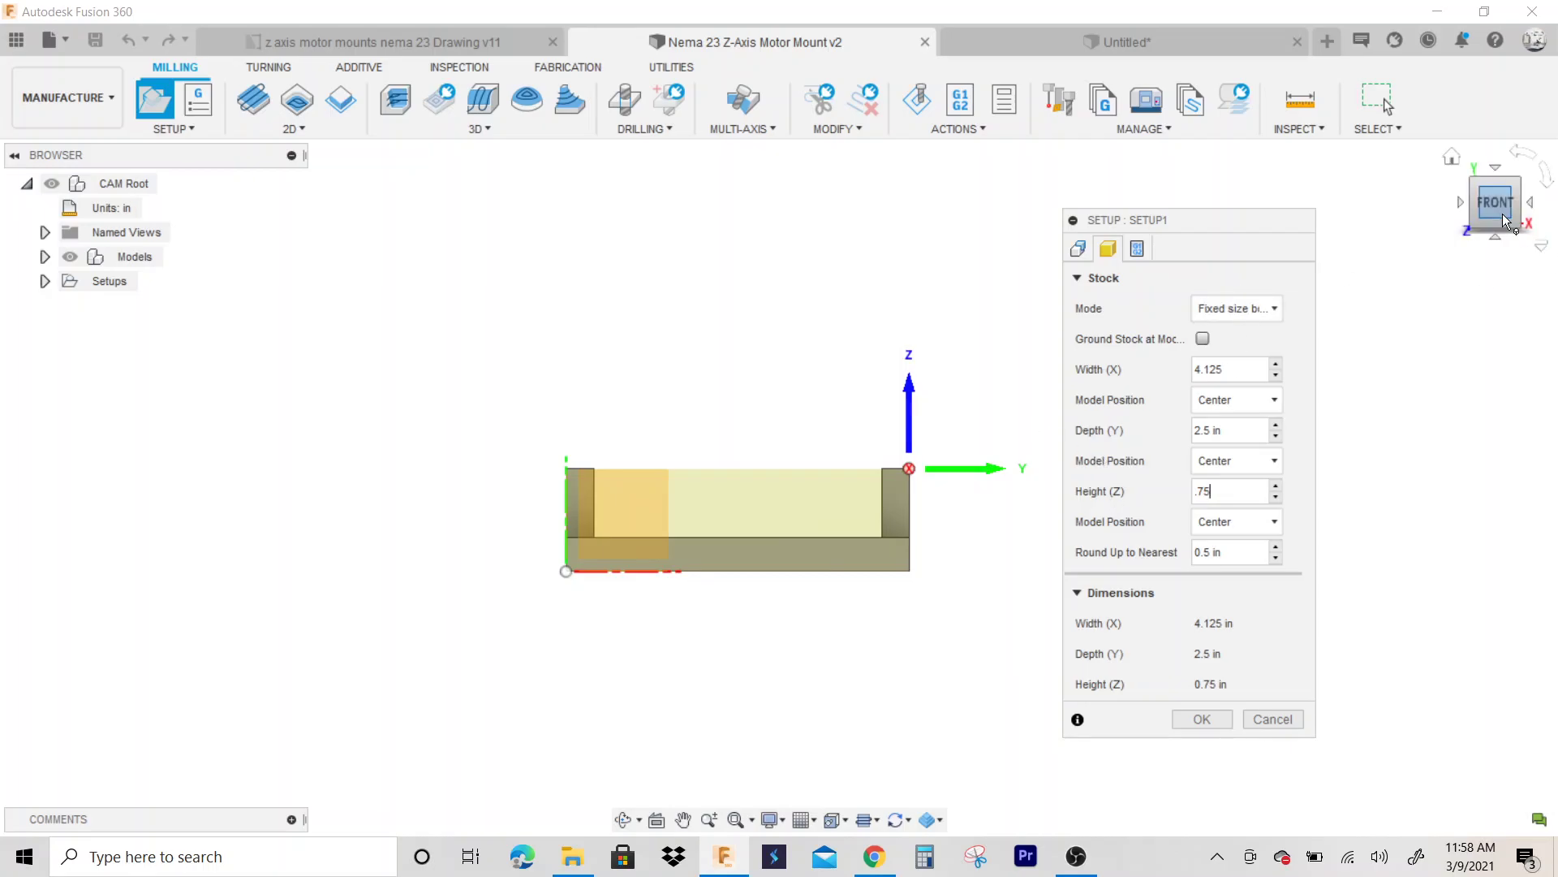
Check the stock box around the mount from an angled view and accept the milling setup
{"action": "mouse_move", "coordinate": [1496, 206]}
{"action": "left_mouse_down"}
{"action": "mouse_move", "coordinate": [1532, 211]}
{"action": "mouse_move", "coordinate": [1529, 233]}
{"action": "mouse_move", "coordinate": [1525, 203]}
{"action": "left_mouse_up"}
{"action": "middle_click_drag", "start_coordinate": [994, 438], "coordinate": [1004, 528], "text": "shift"}
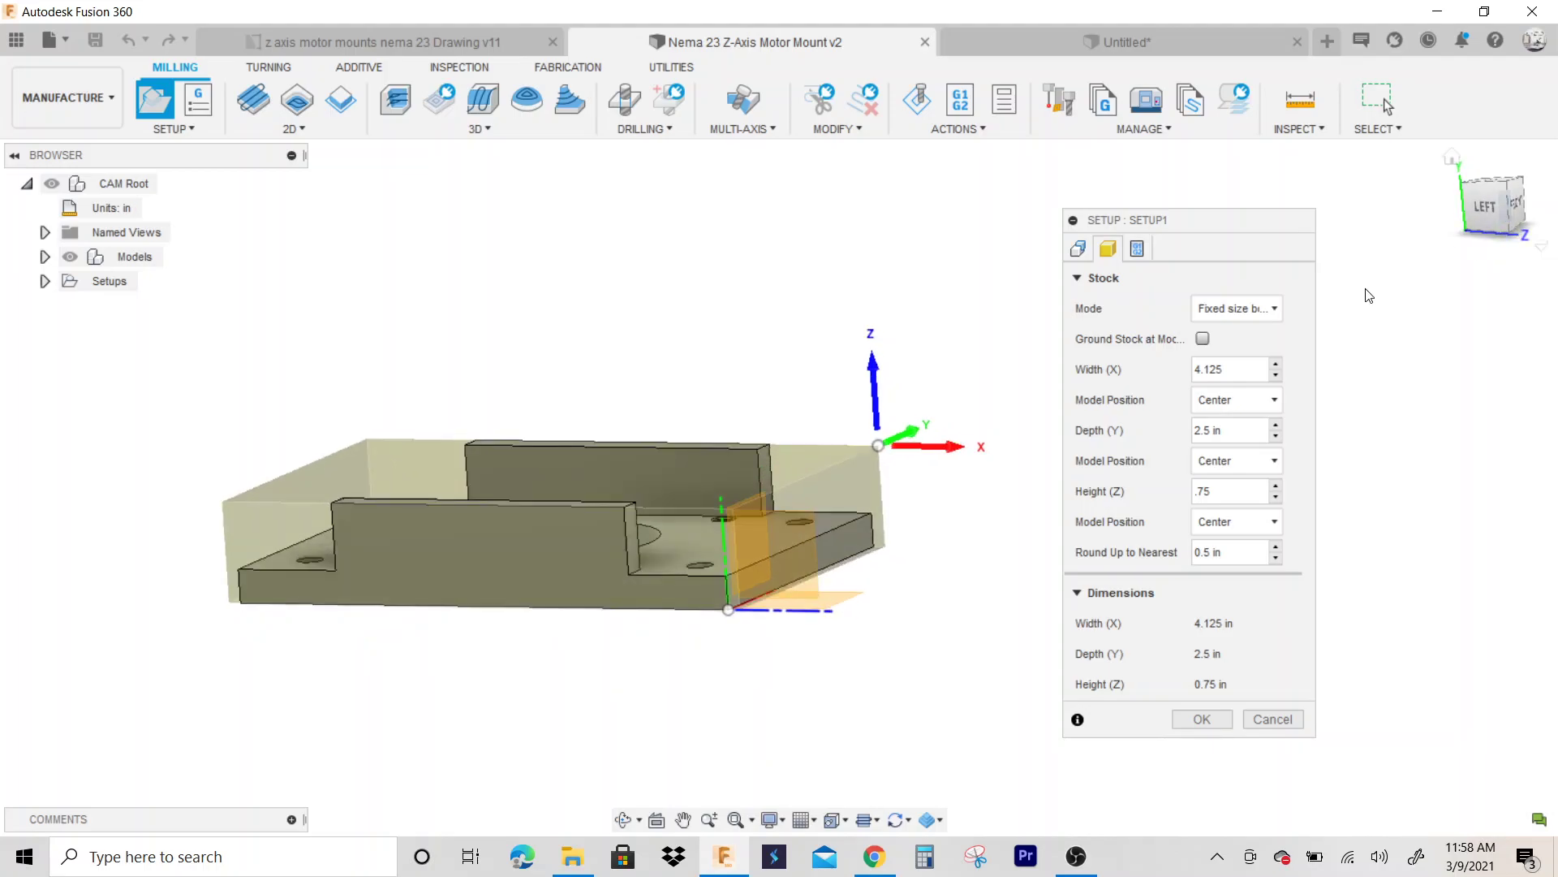
{"action": "scroll", "coordinate": [1003, 530], "scroll_direction": "down", "scroll_amount": 3}
{"action": "scroll", "coordinate": [787, 463], "scroll_direction": "up", "scroll_amount": 3}
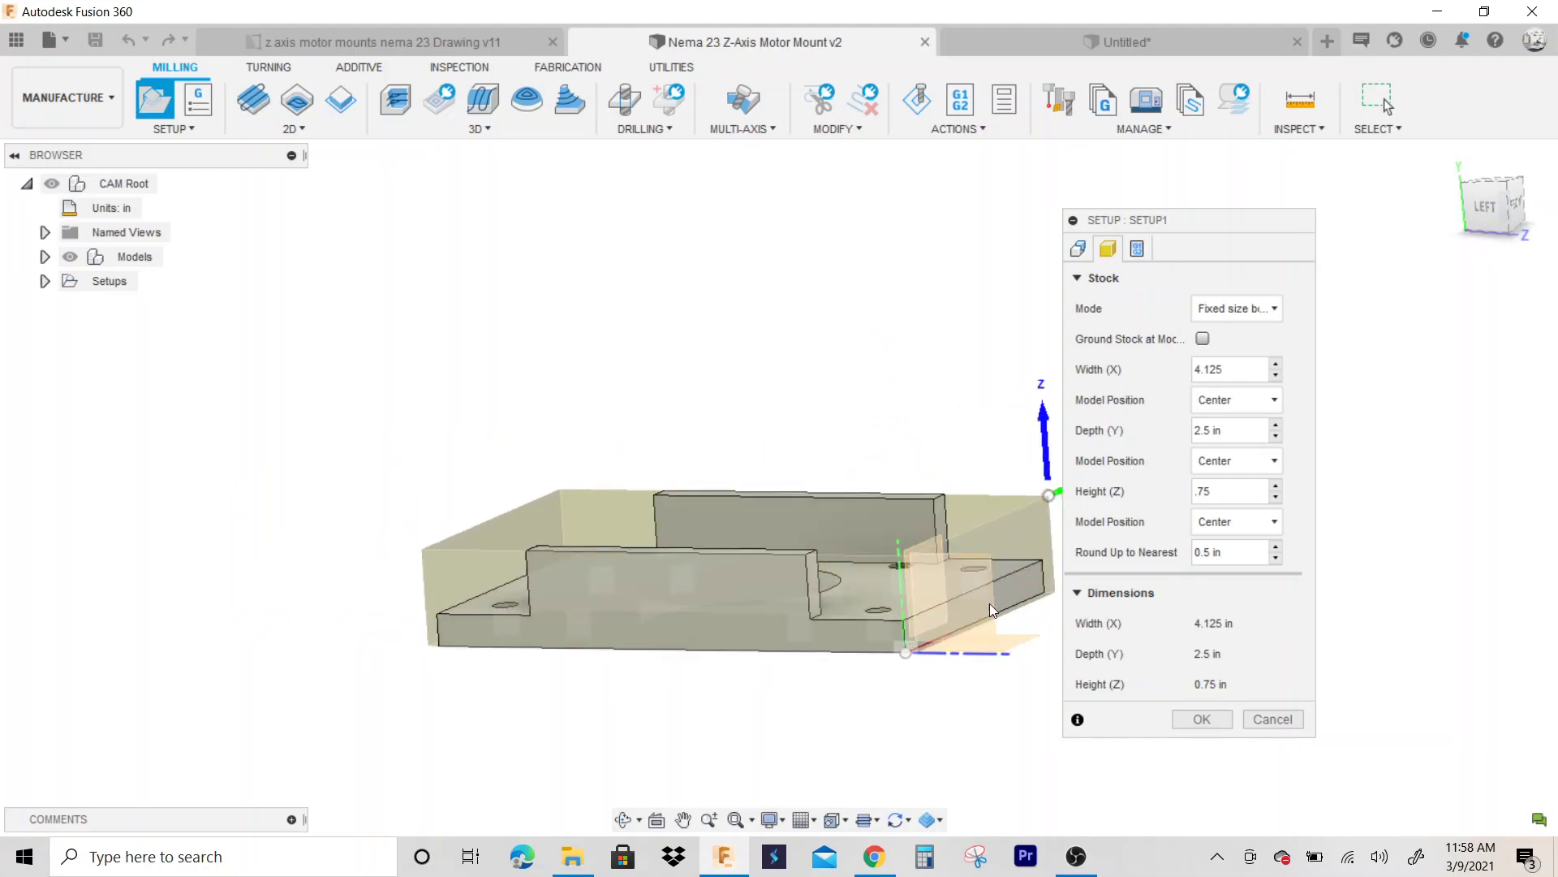
{"action": "left_click", "coordinate": [1205, 723]}
{"action": "mouse_move", "coordinate": [1482, 203]}
{"action": "left_mouse_down"}
{"action": "mouse_move", "coordinate": [1541, 209]}
{"action": "mouse_move", "coordinate": [1551, 252]}
{"action": "mouse_move", "coordinate": [1529, 190]}
{"action": "mouse_move", "coordinate": [1485, 211]}
{"action": "left_mouse_up"}
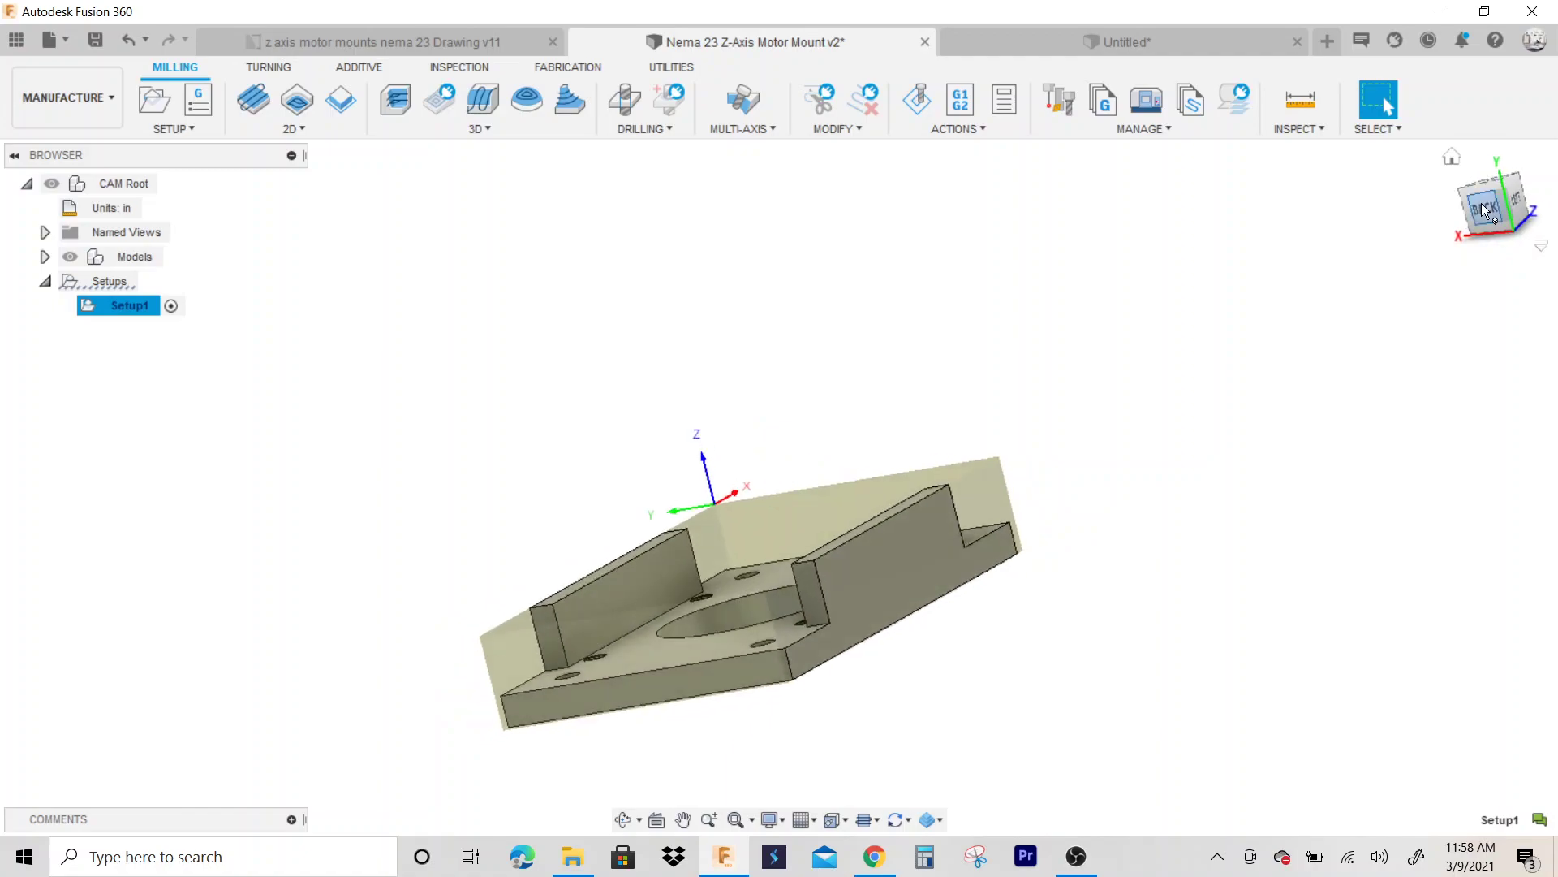